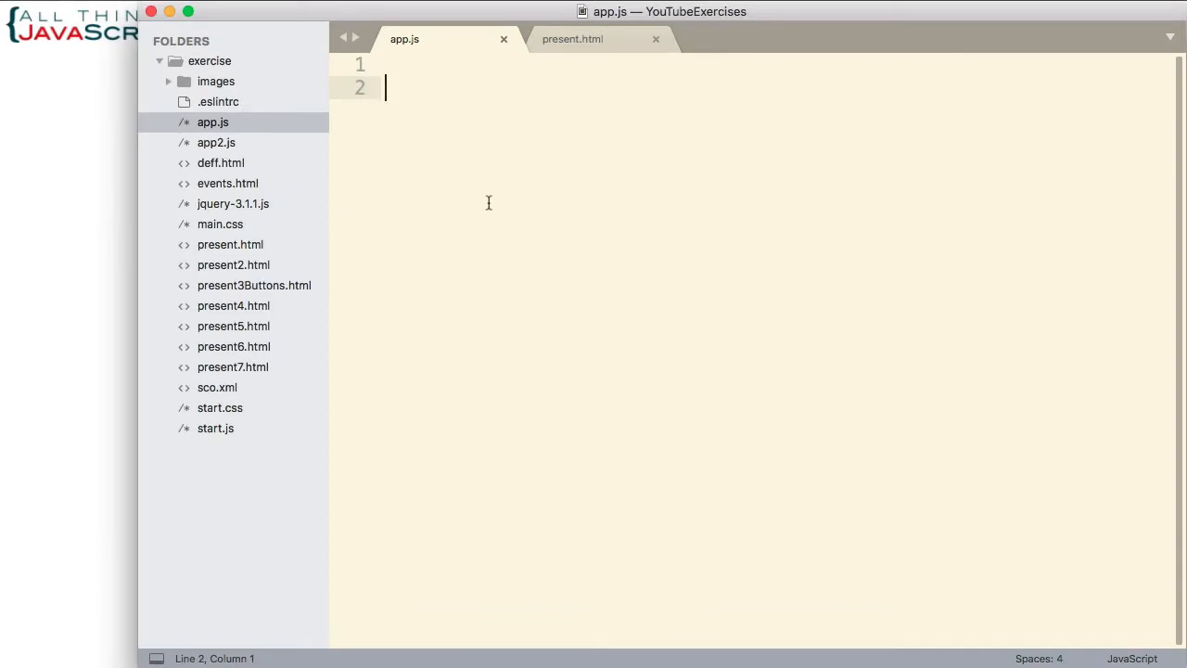
type("const obj")
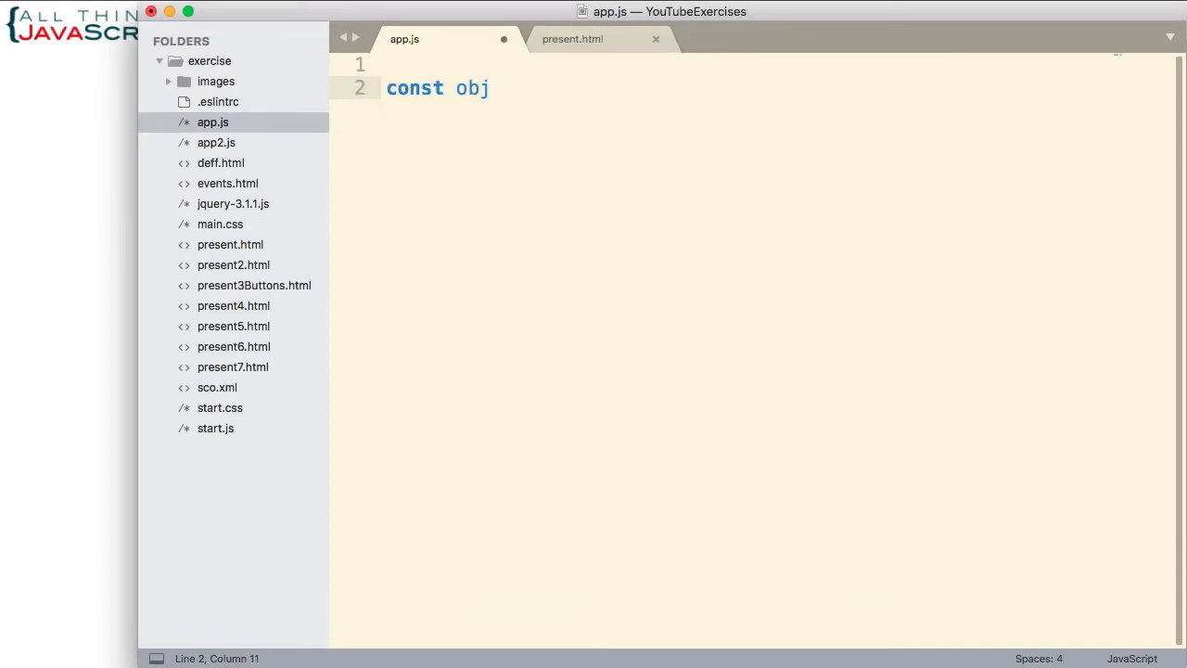
type(" = {")
- Write const obj = { number: 10 }; with the property indented on its own line
key("Return")
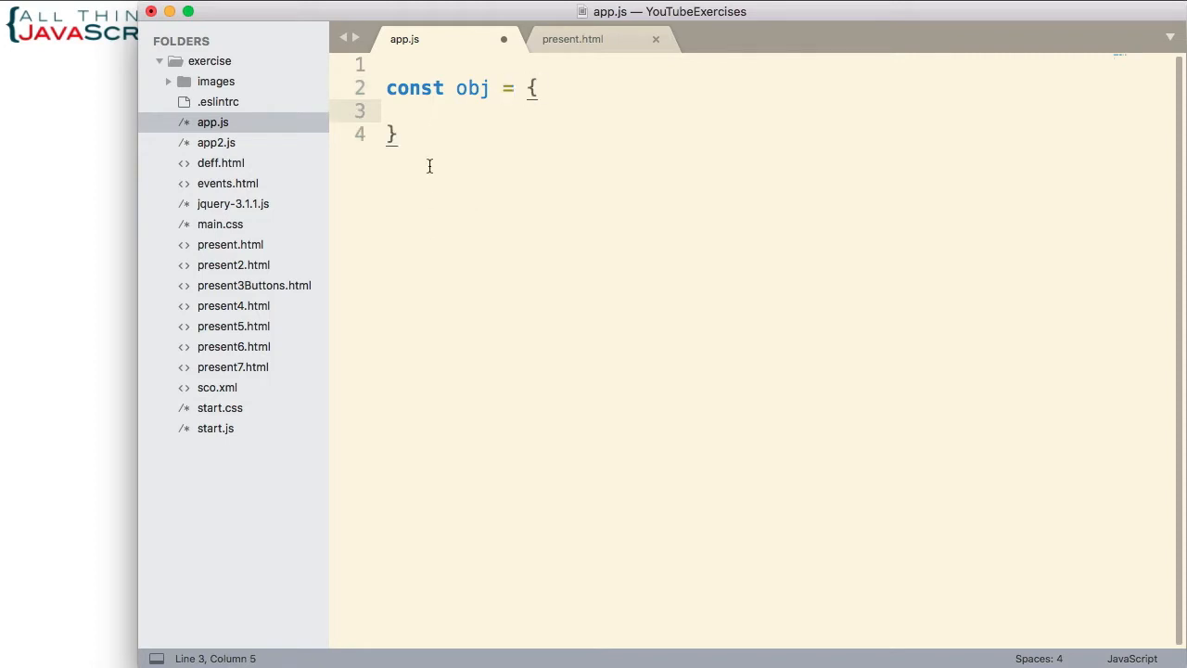
left_click(416, 142)
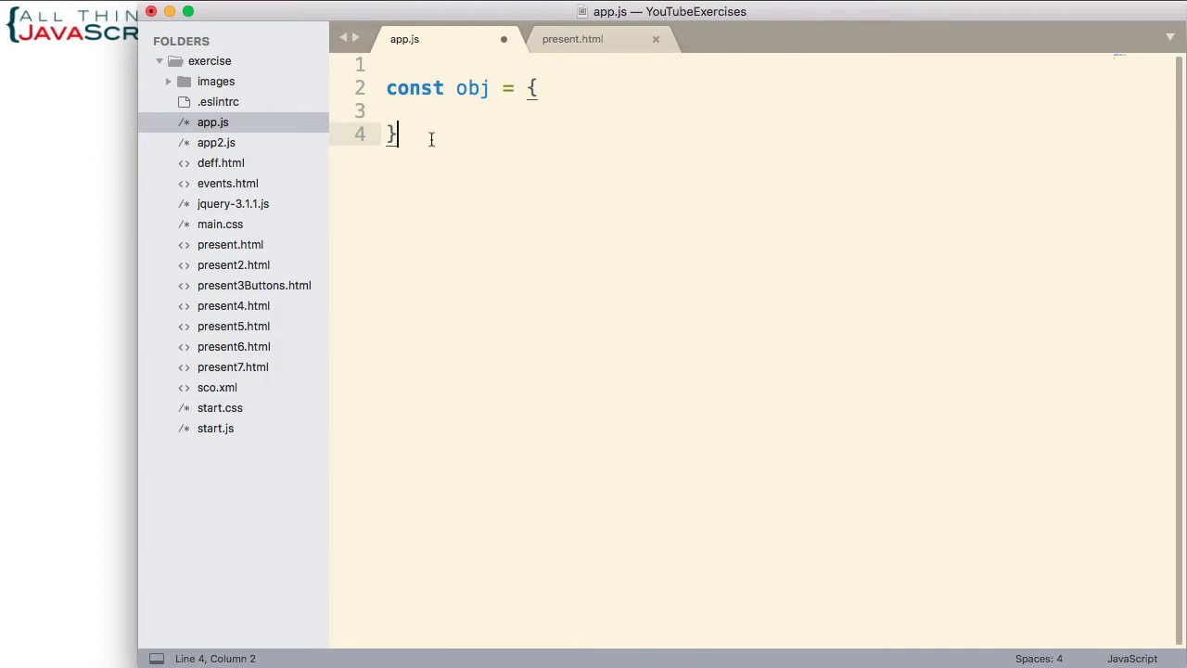
type(";")
left_click(442, 110)
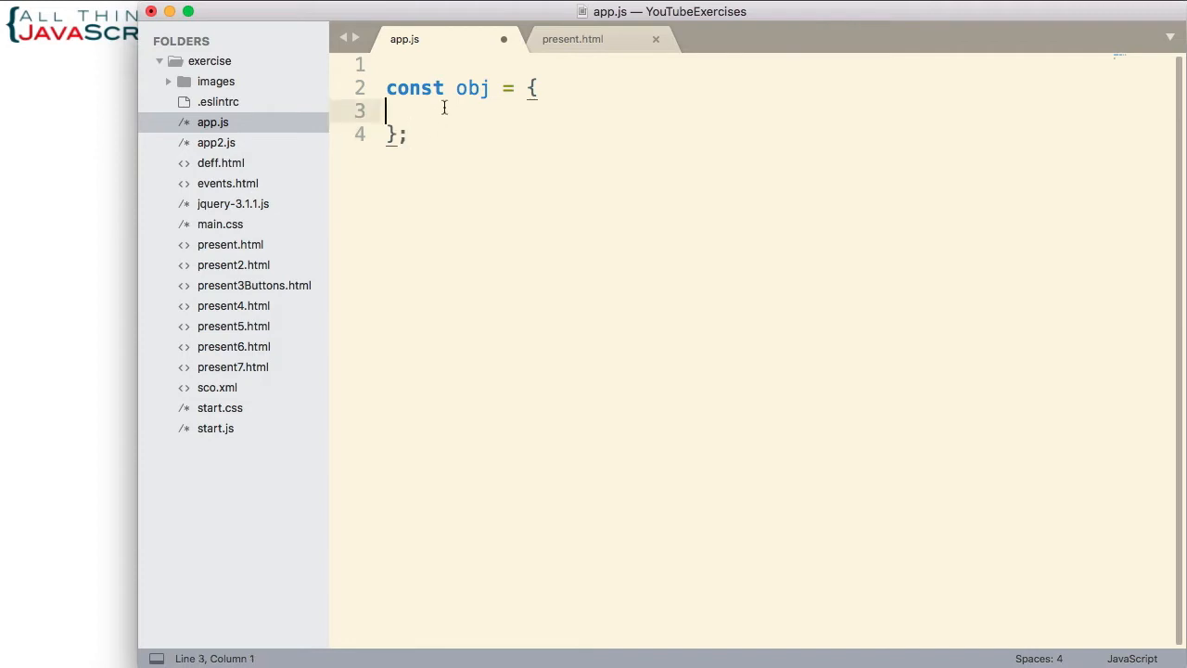
key("Tab")
type("number")
type(": ")
type("10")
left_click(408, 136)
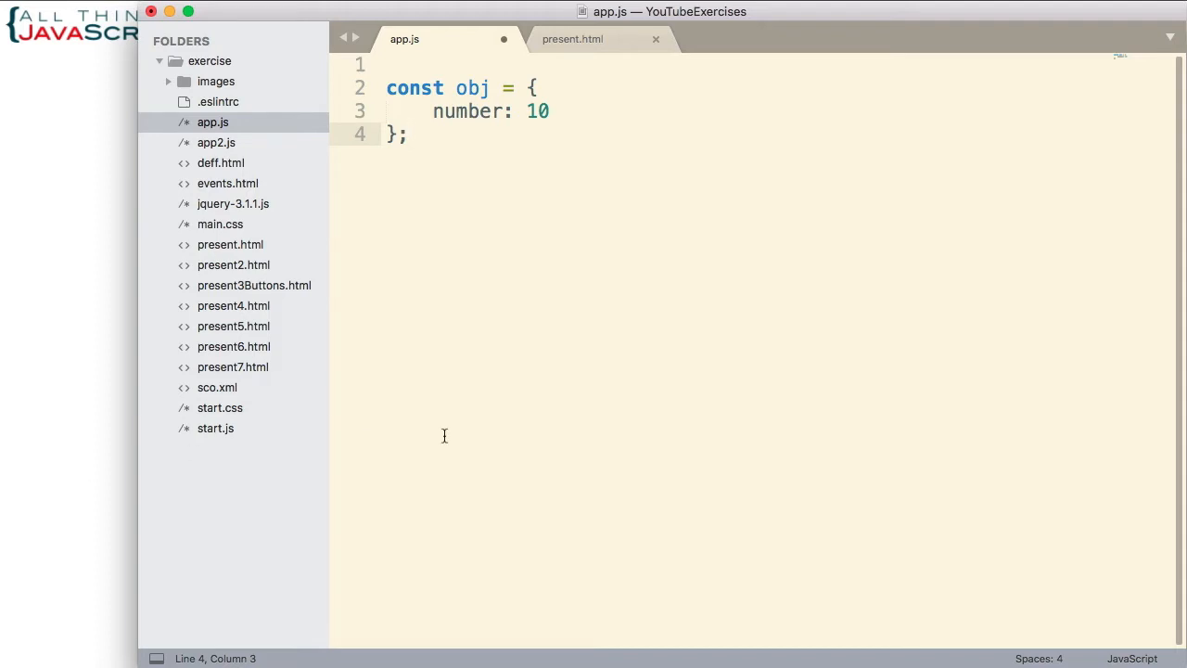
key("Return")
key("Return")
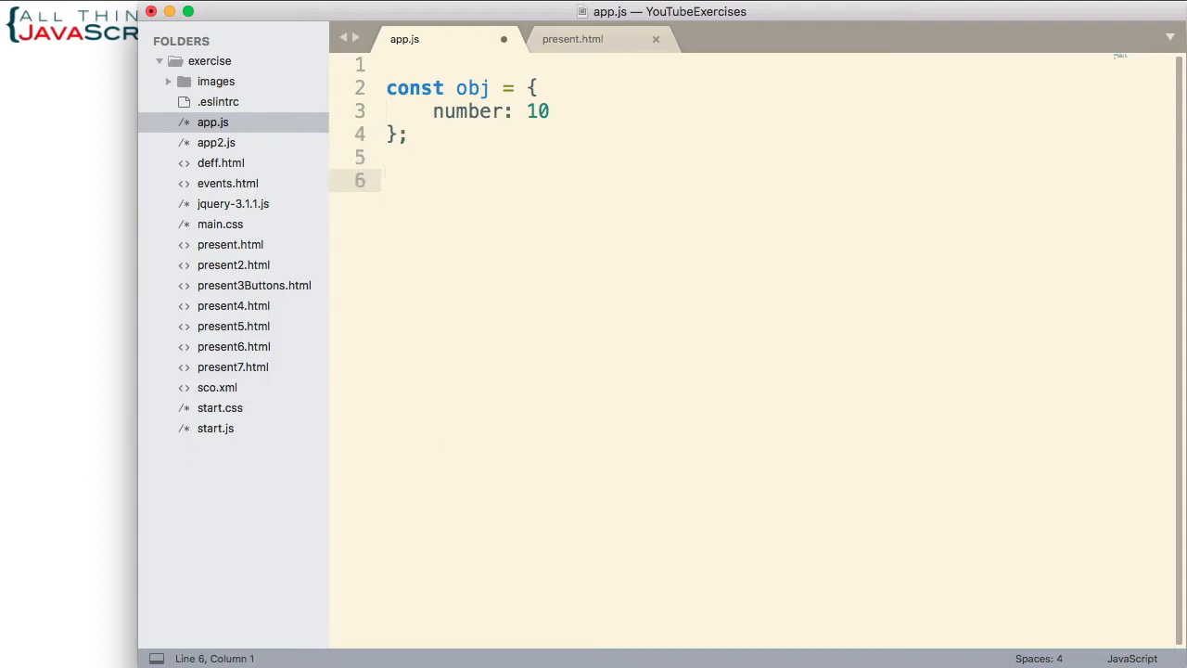
type("const objt")
- Add const obj1 = obj; and obj.number++; below the object declaration
key("BackSpace")
type("1")
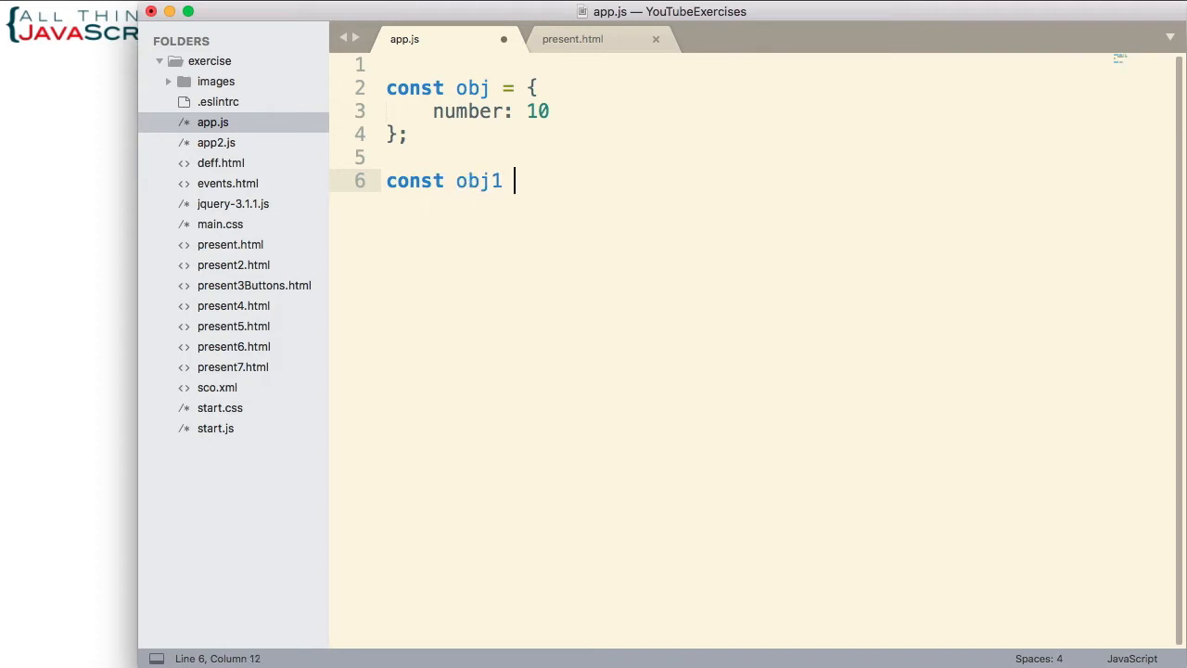
type(" = obj;")
key("Return")
key("Return")
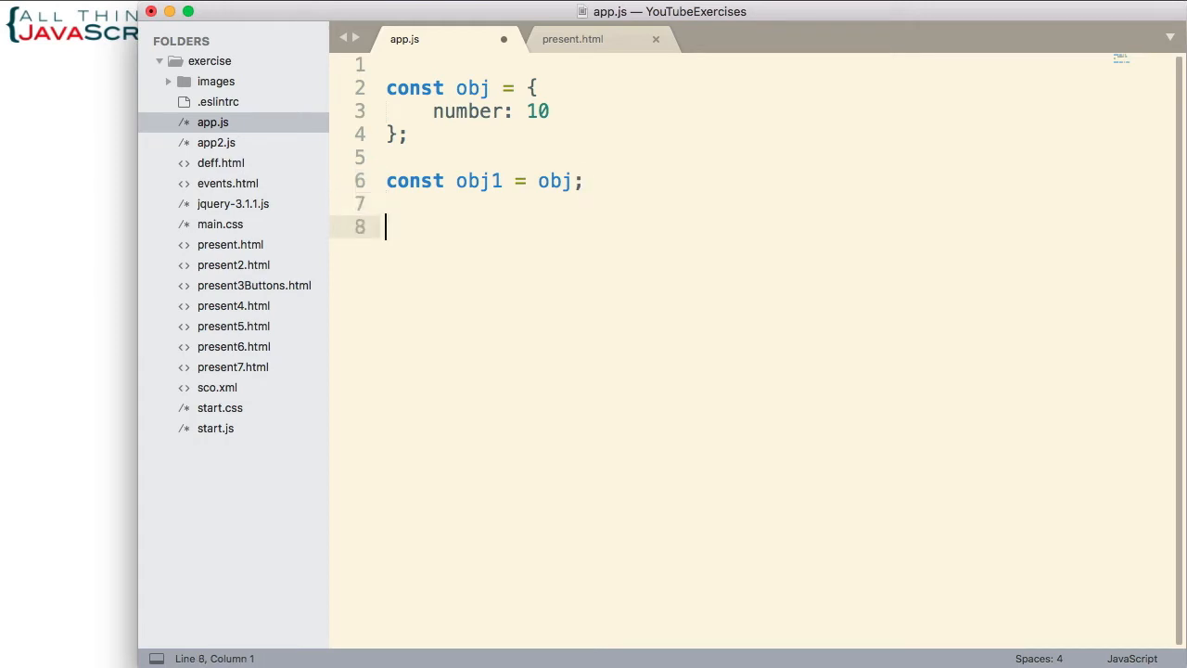
type("obj.numb")
key("Tab")
type("++;")
- Save app.js and evaluate obj in the console, showing {number: 11}
key("super+s")
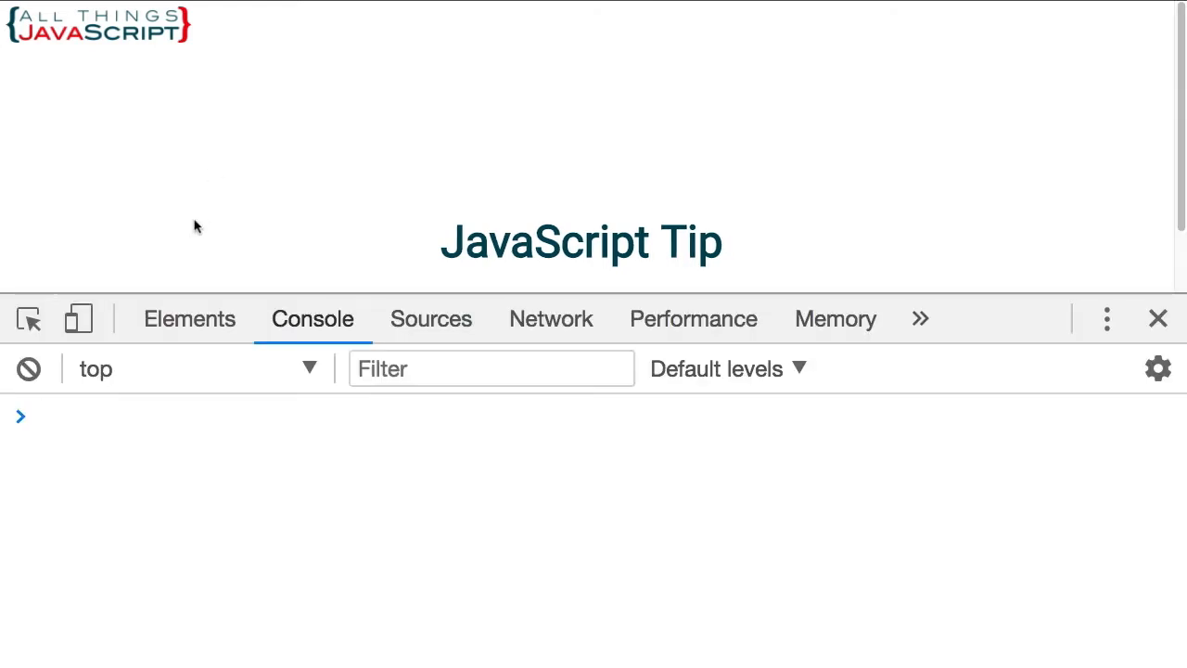
left_click(103, 421)
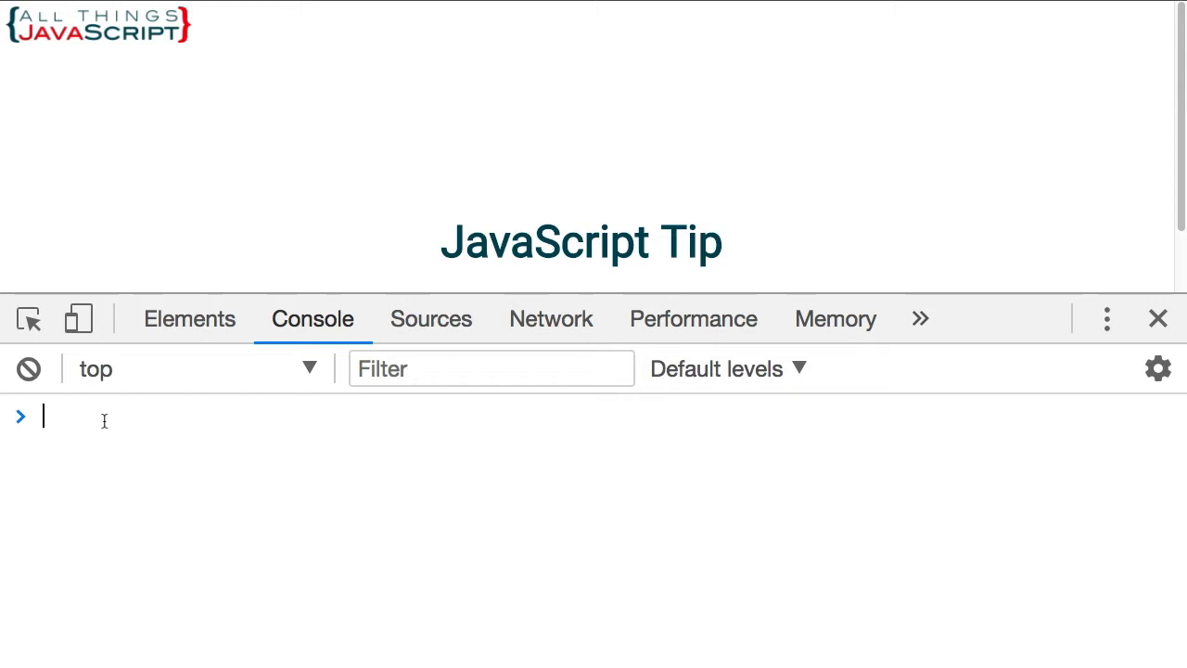
type("obj")
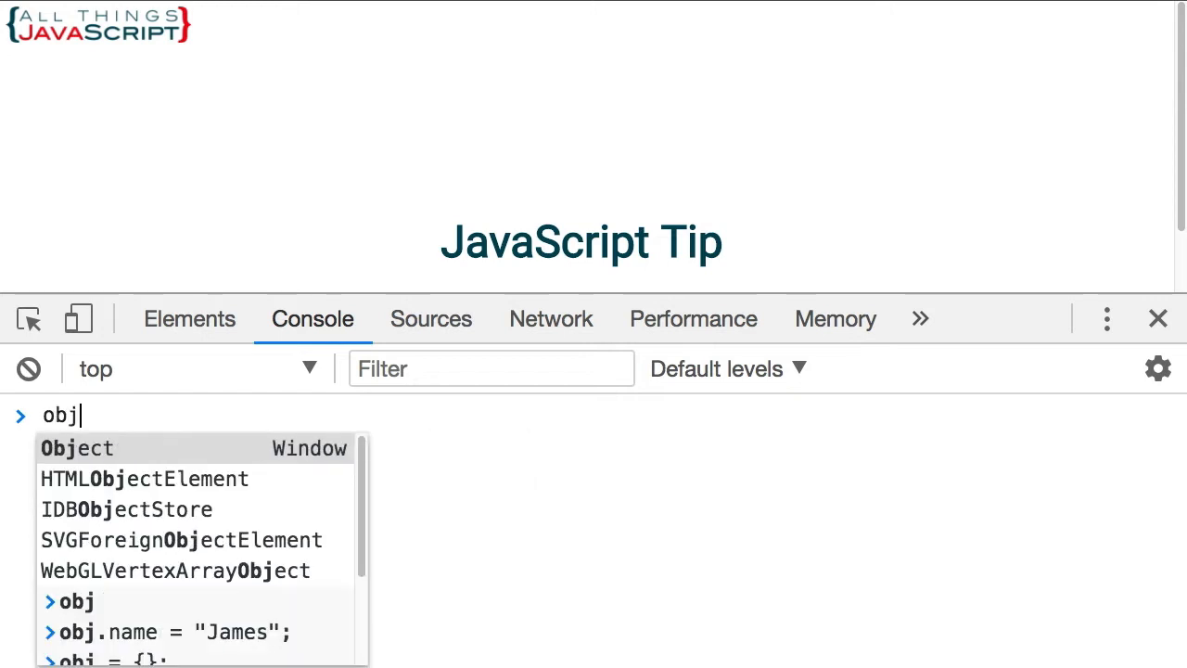
key("Return")
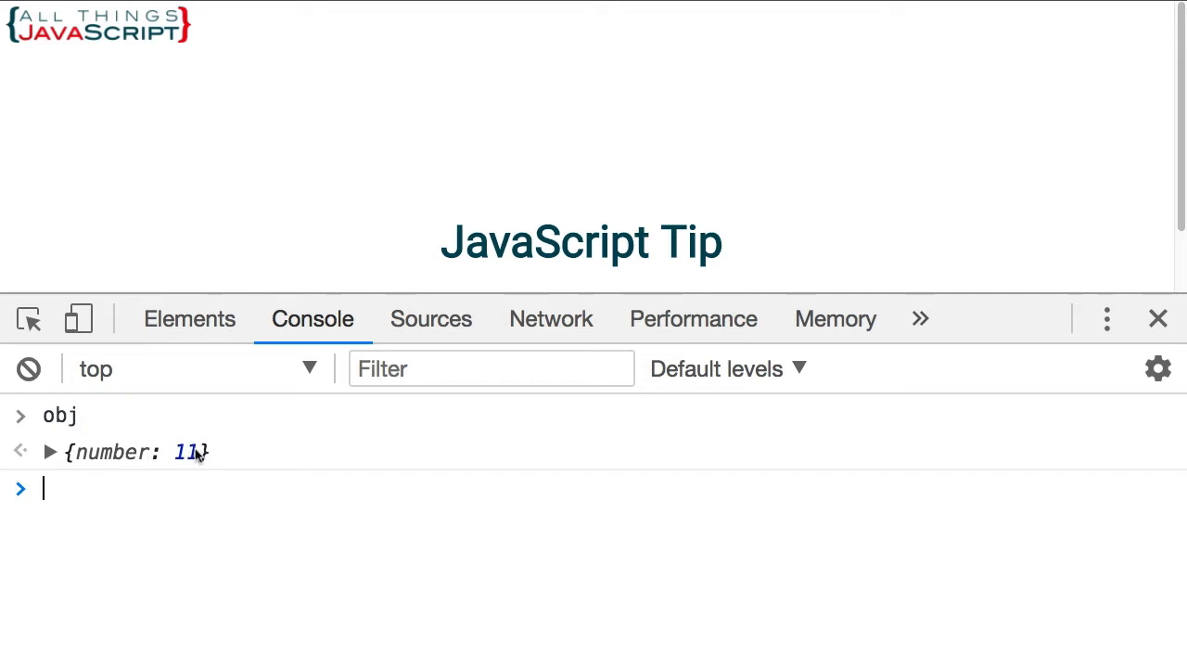
key("super+Tab")
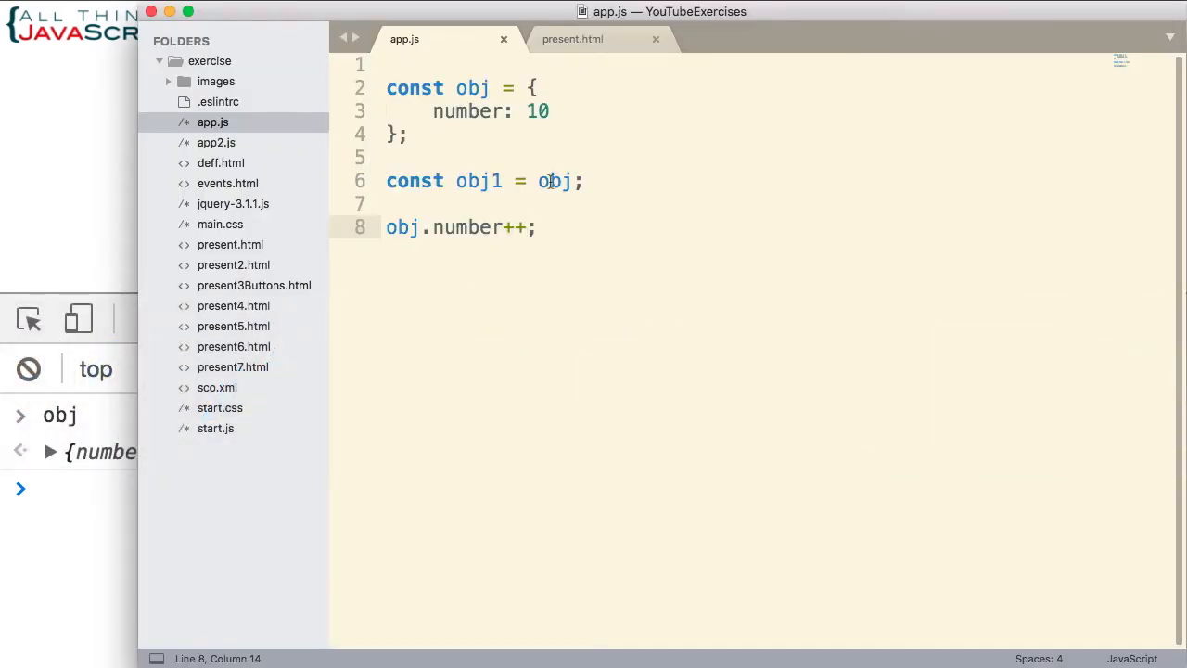
- Evaluate obj1 in the console, also showing {number: 11}, and return to the editor
key("super+Tab")
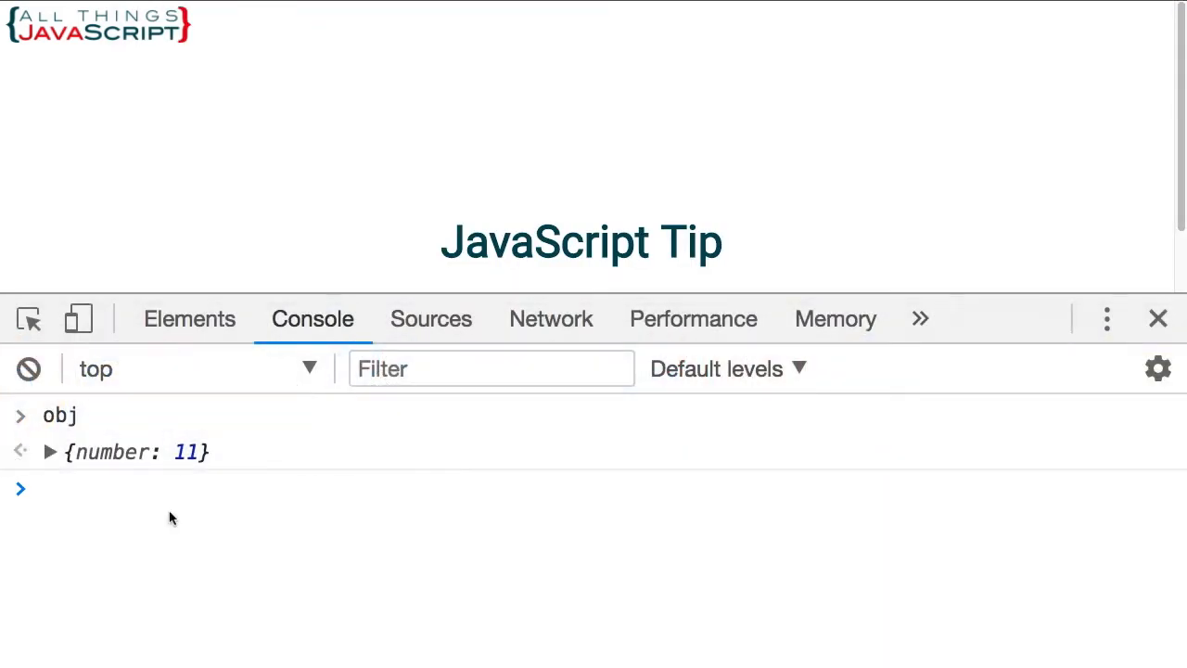
type("o")
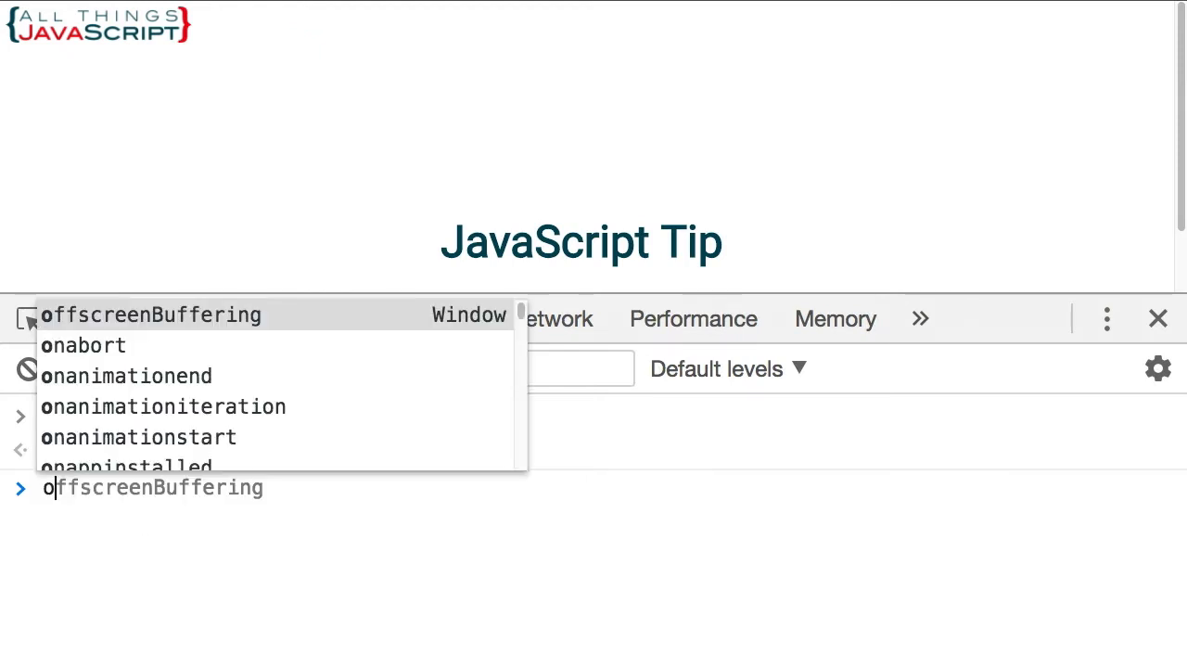
type("bj1;")
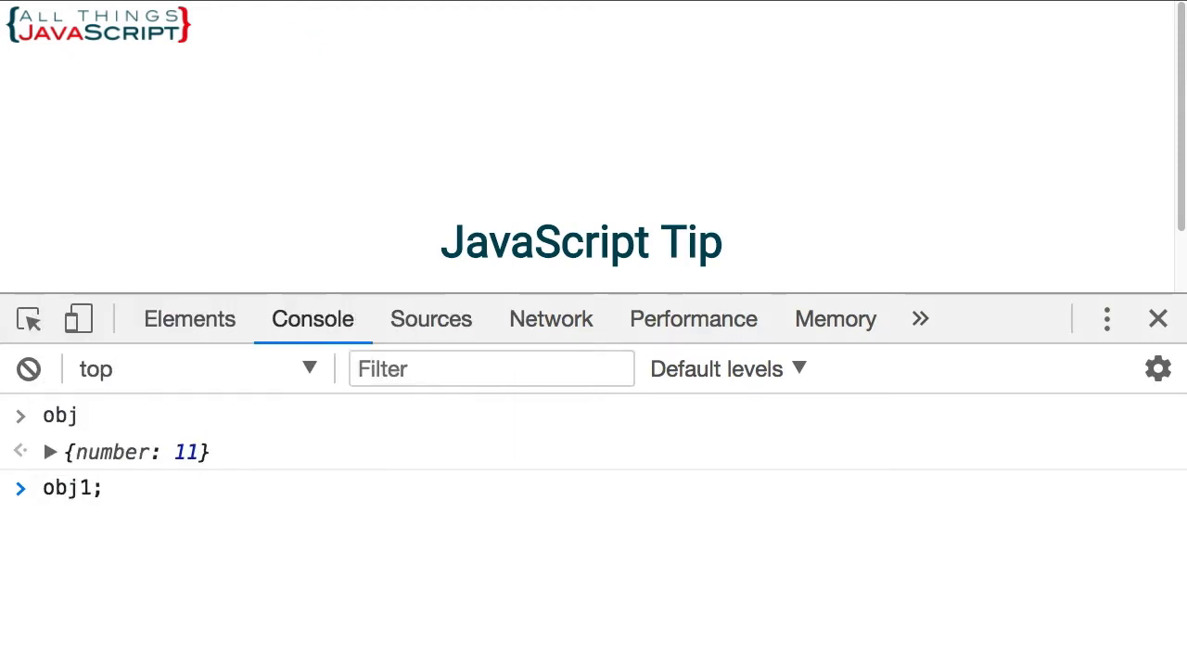
key("Return")
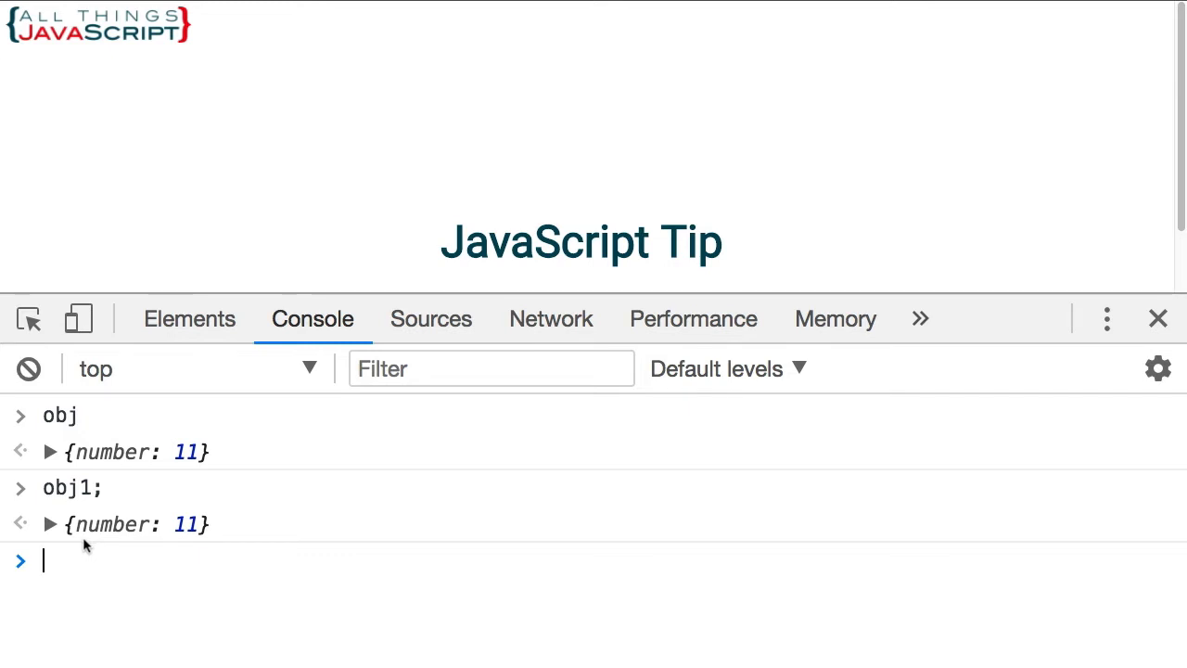
key("super+Tab")
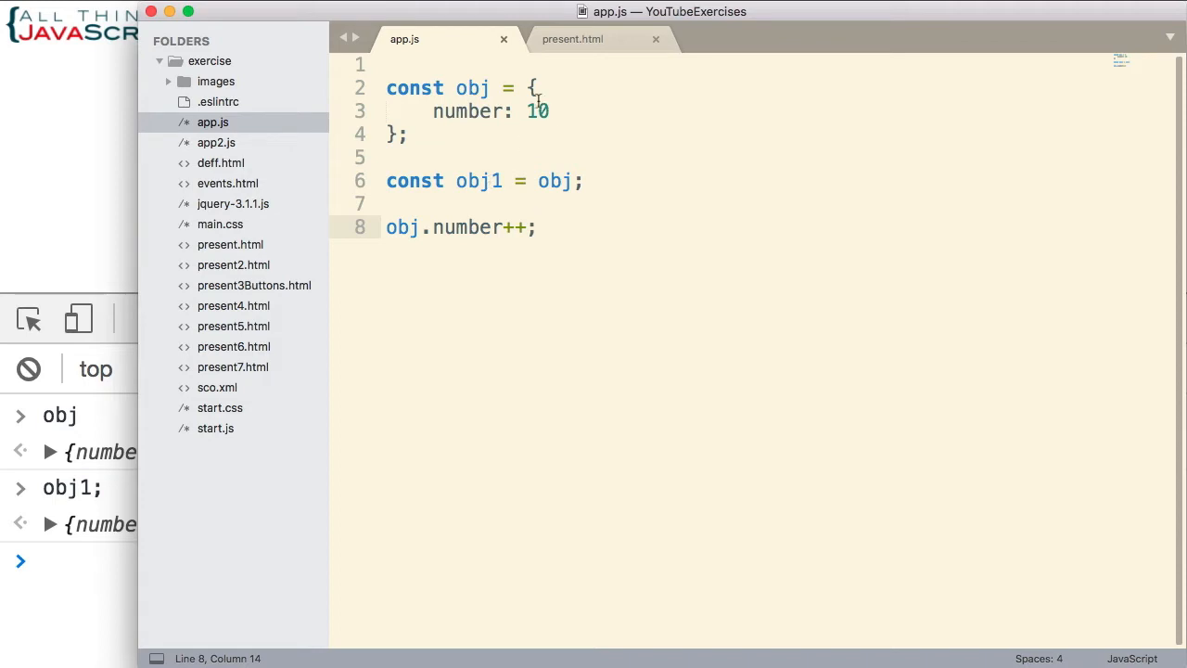
left_click_drag(526, 88, 406, 136)
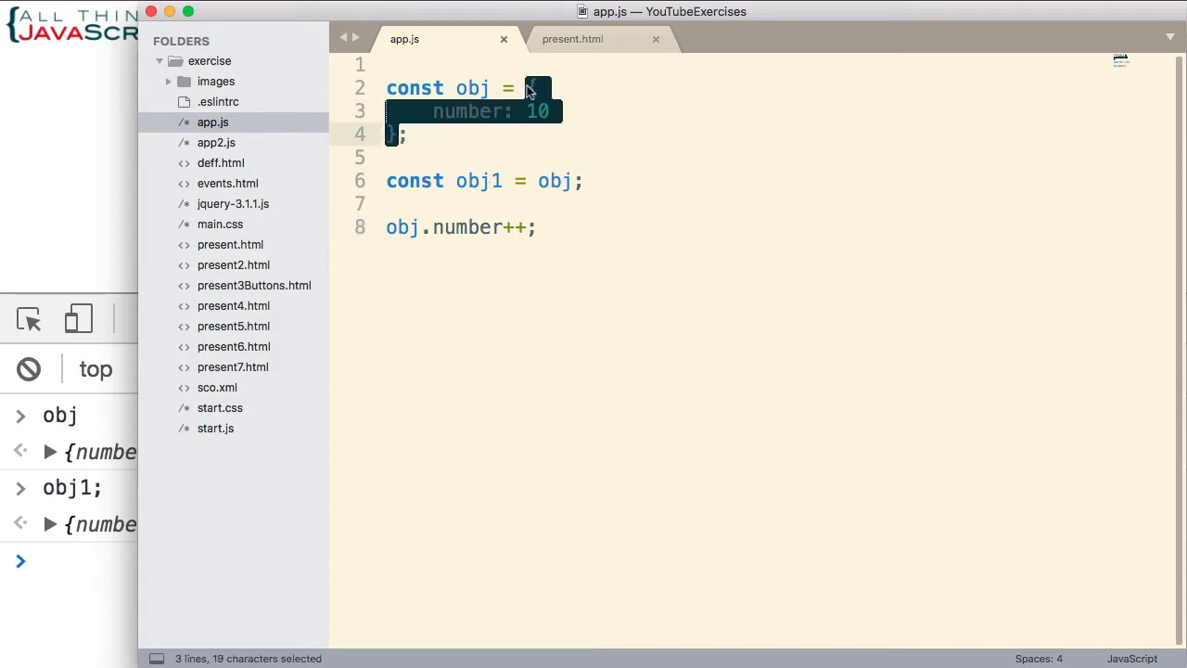
double_click(472, 87)
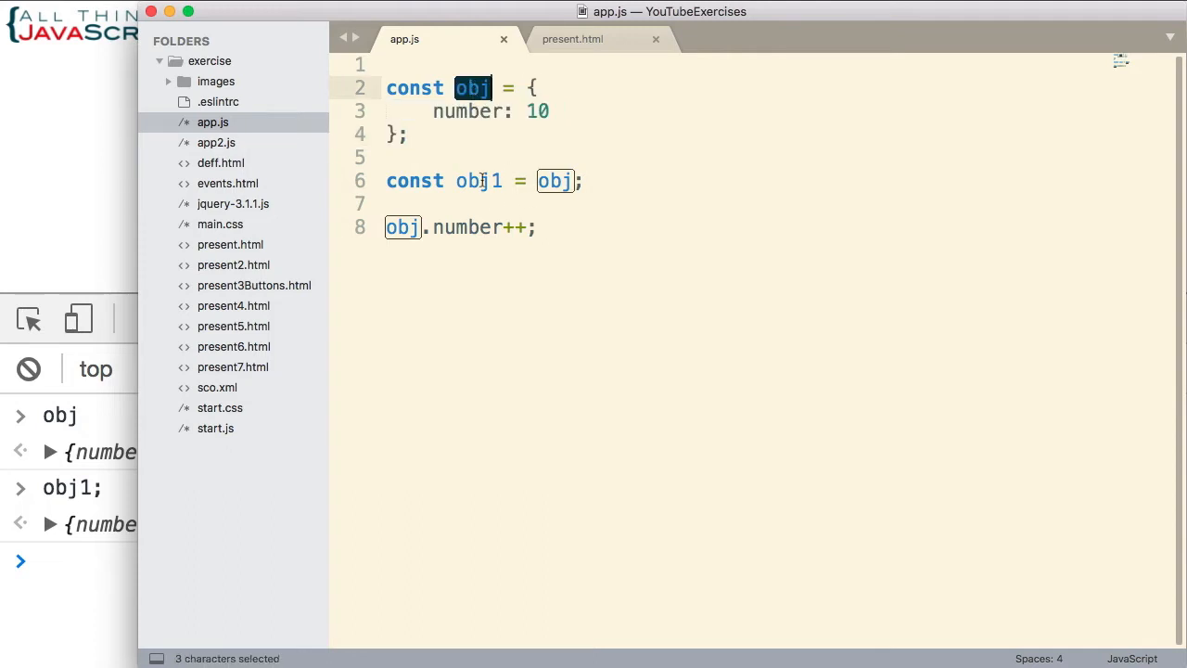
double_click(479, 181)
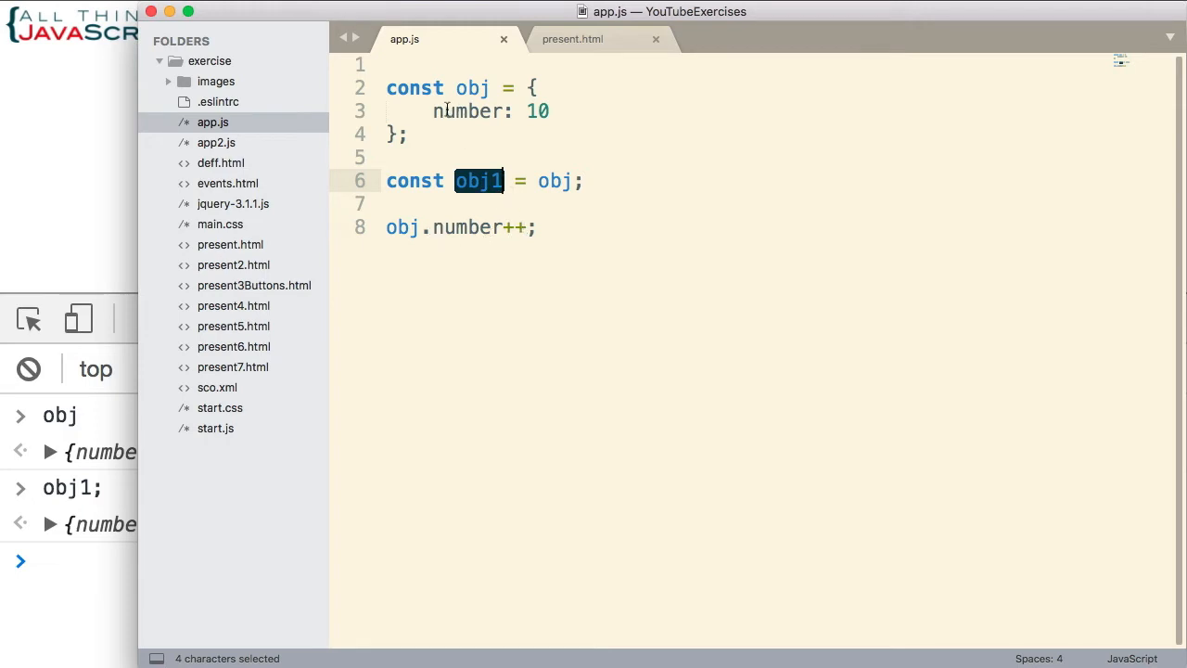
double_click(462, 111)
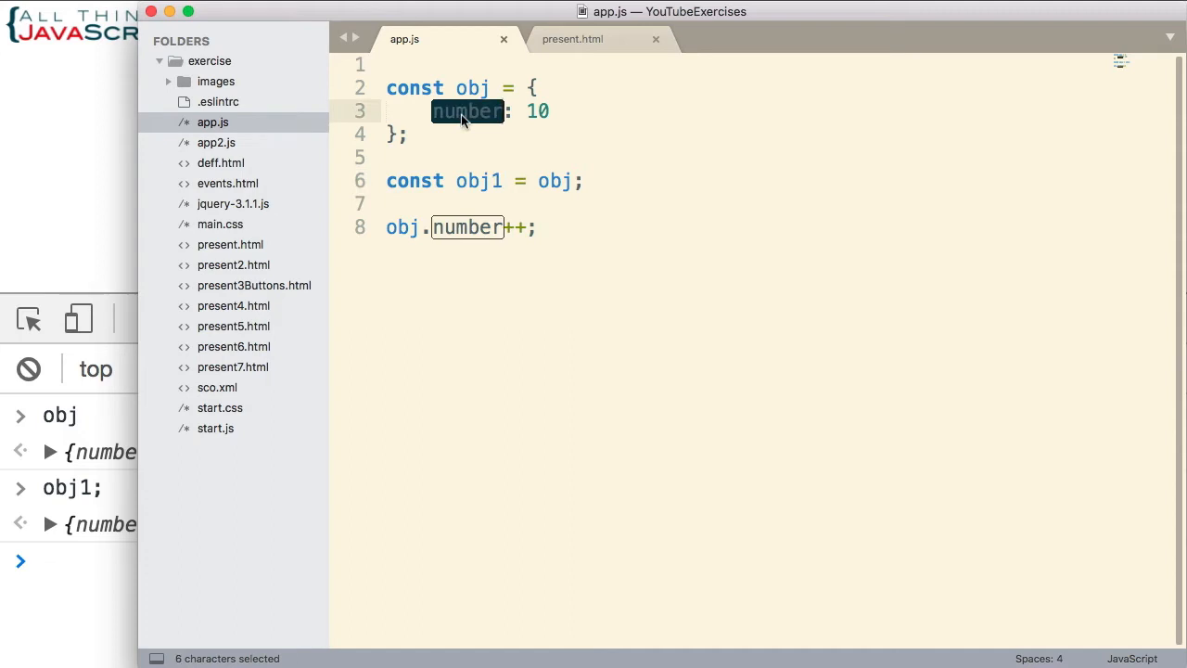
left_click(501, 227)
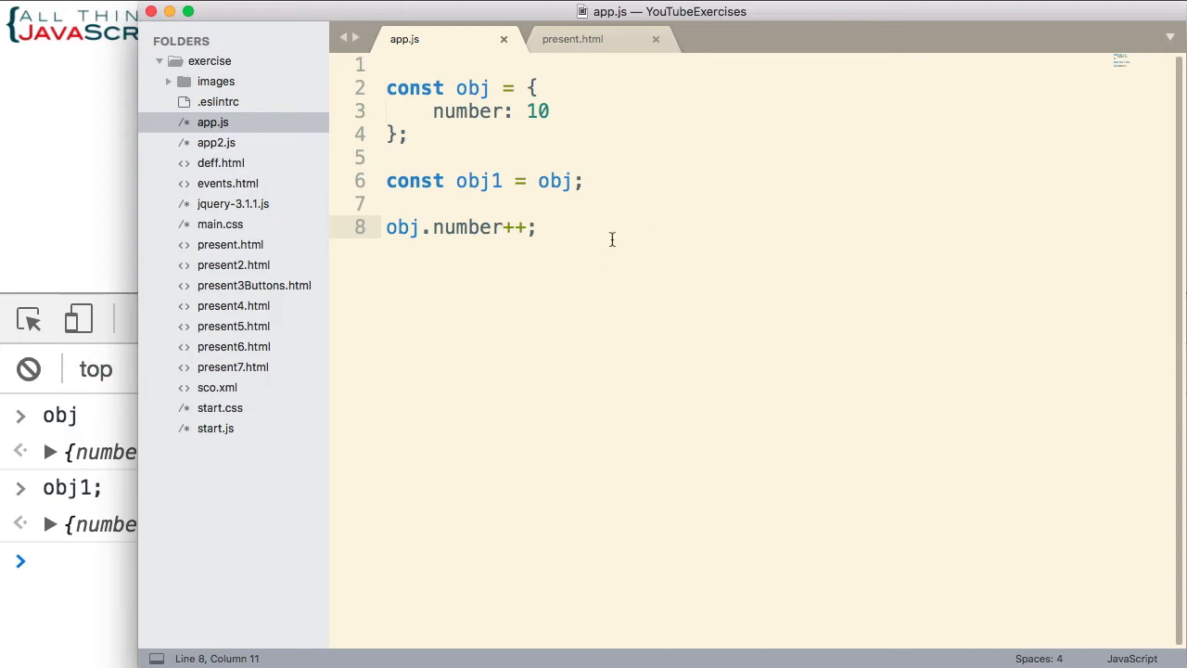
- Add const obj2 = { number: 10 }; after the increment line and save app.js
left_click(553, 236)
key("Return")
key("Return")
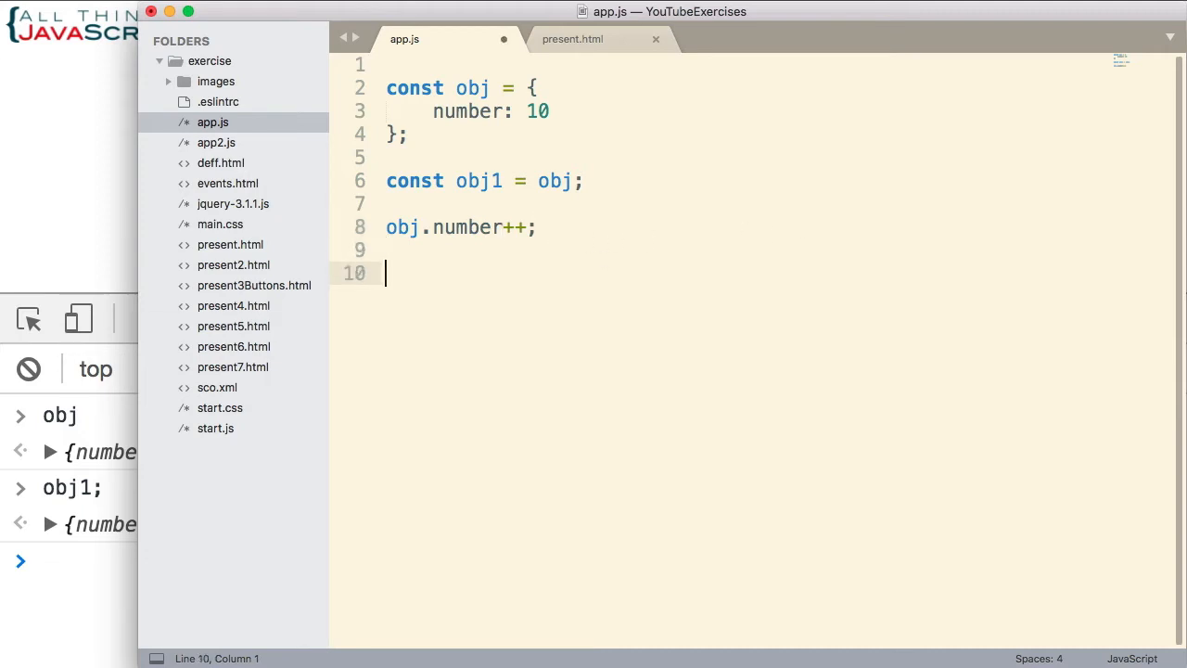
type("const")
type(" obj")
key("Escape")
type("2 = {")
key("Return")
type("number")
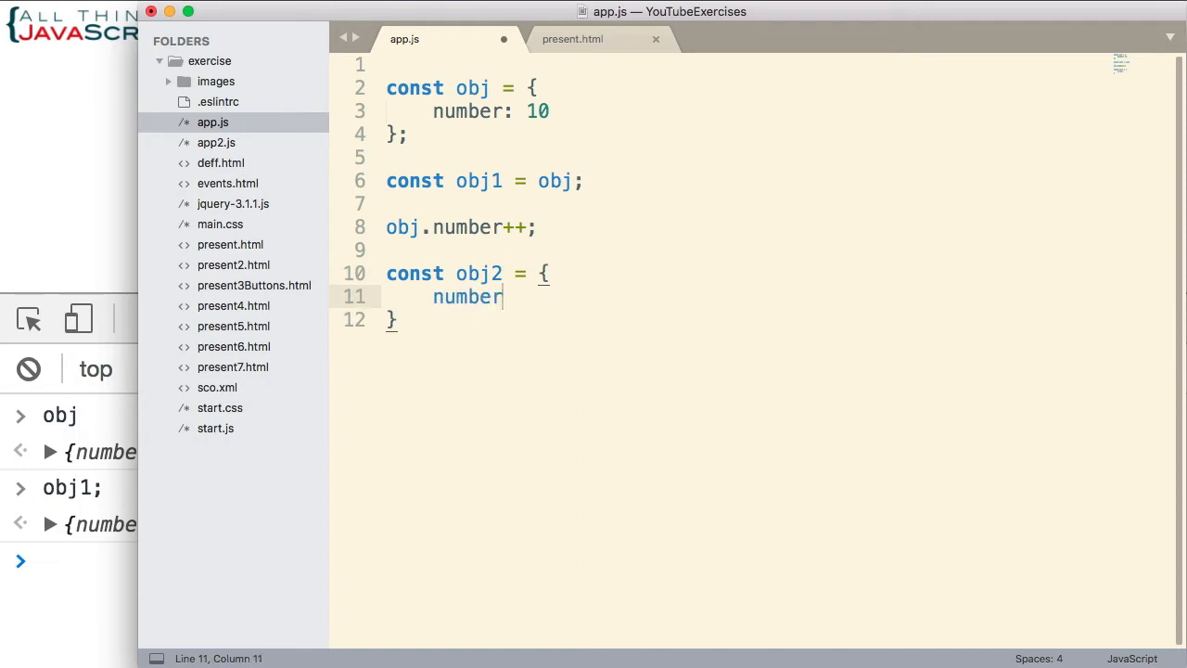
type(": ")
type("10")
left_click(424, 318)
type(";")
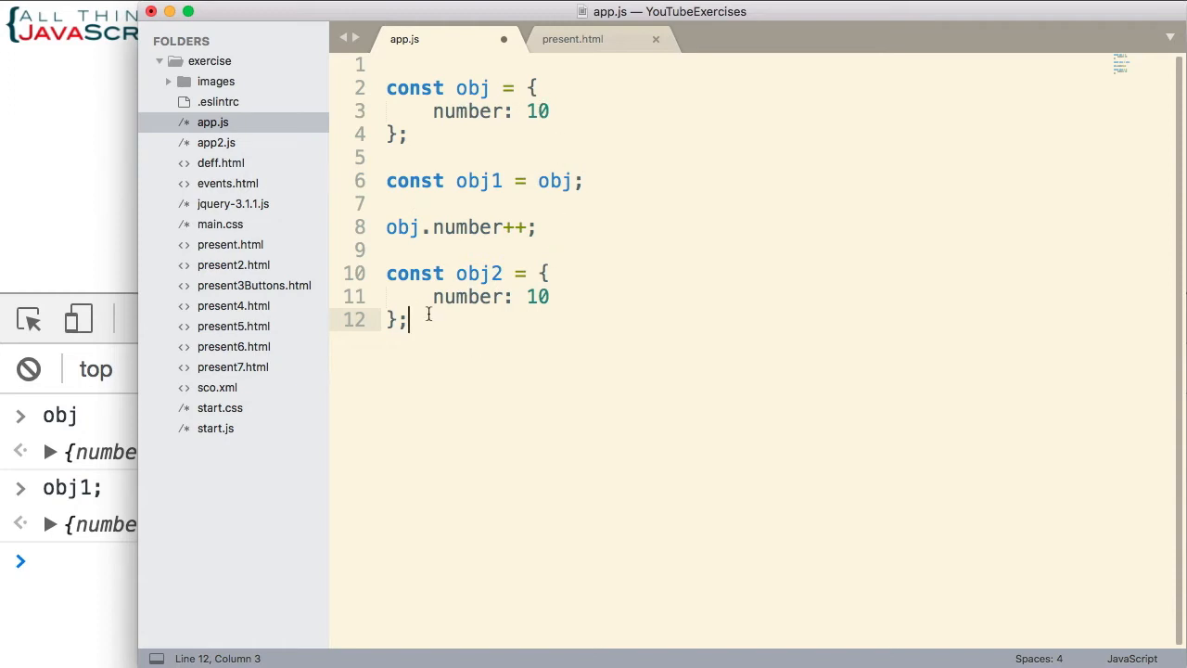
key("super+s")
- In a cleared console, show obj === obj1 is true and obj2 === obj is false
left_click(124, 252)
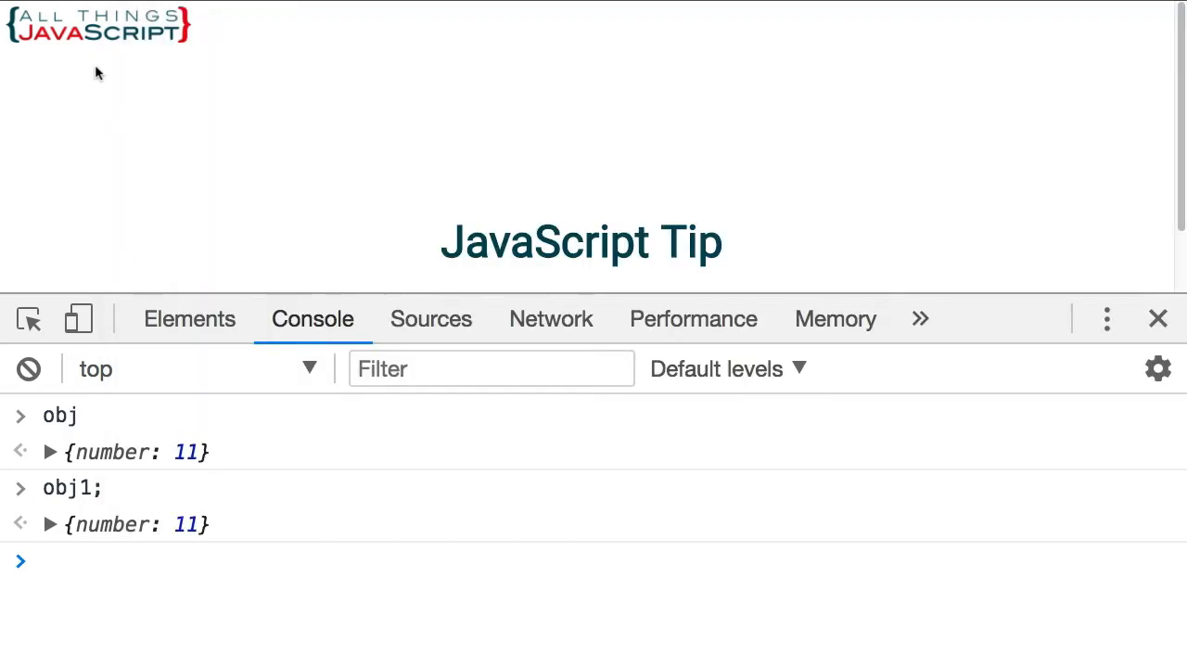
key("super+k")
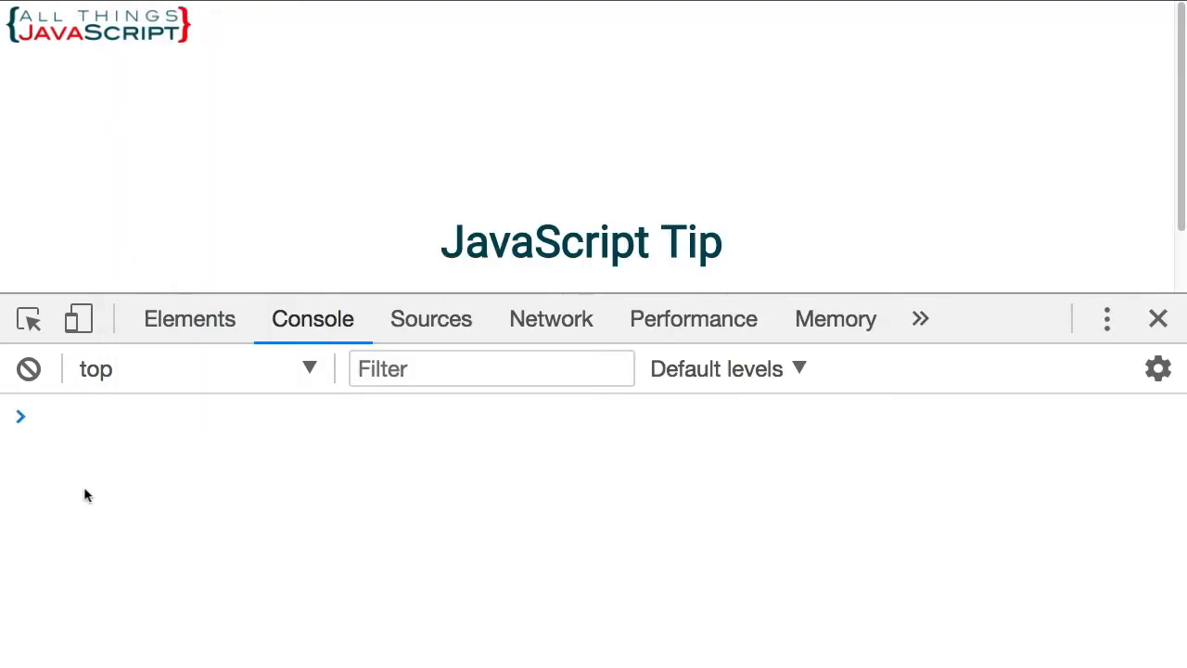
type("ob")
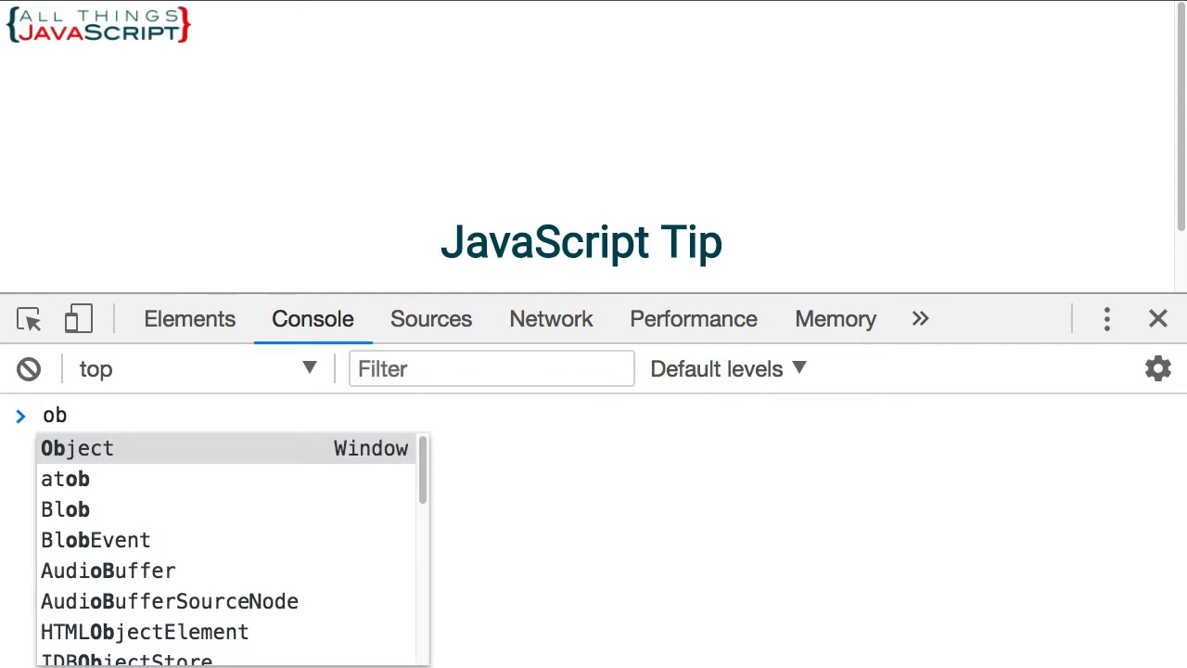
type("j ")
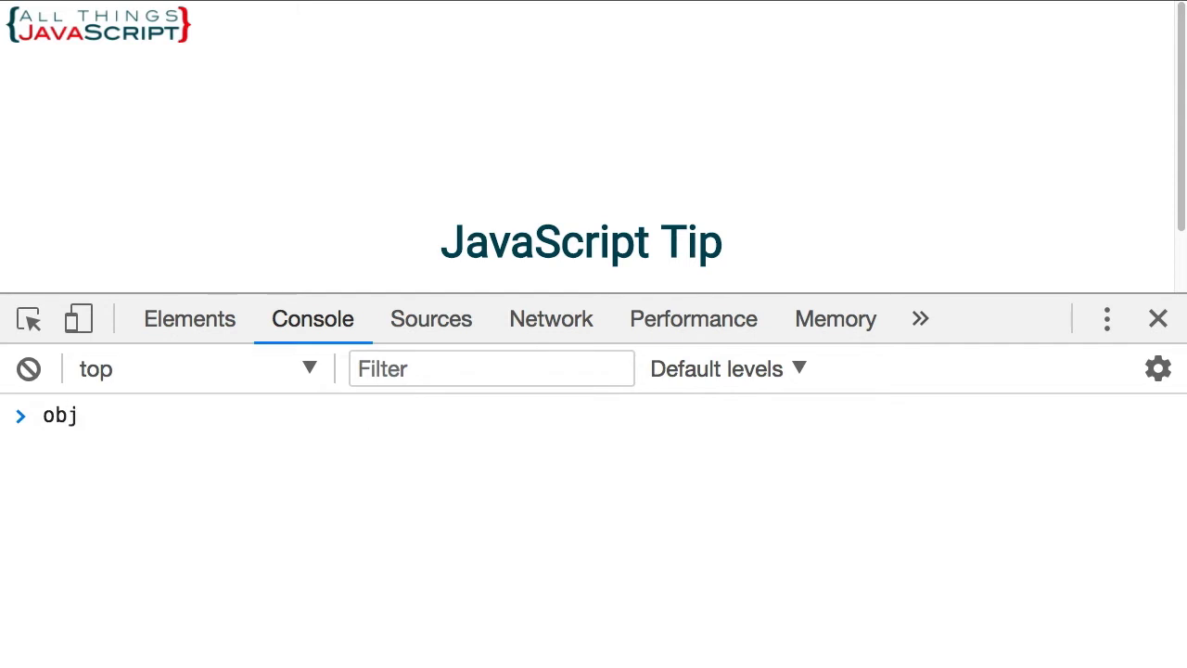
type("=== obj1;")
key("Return")
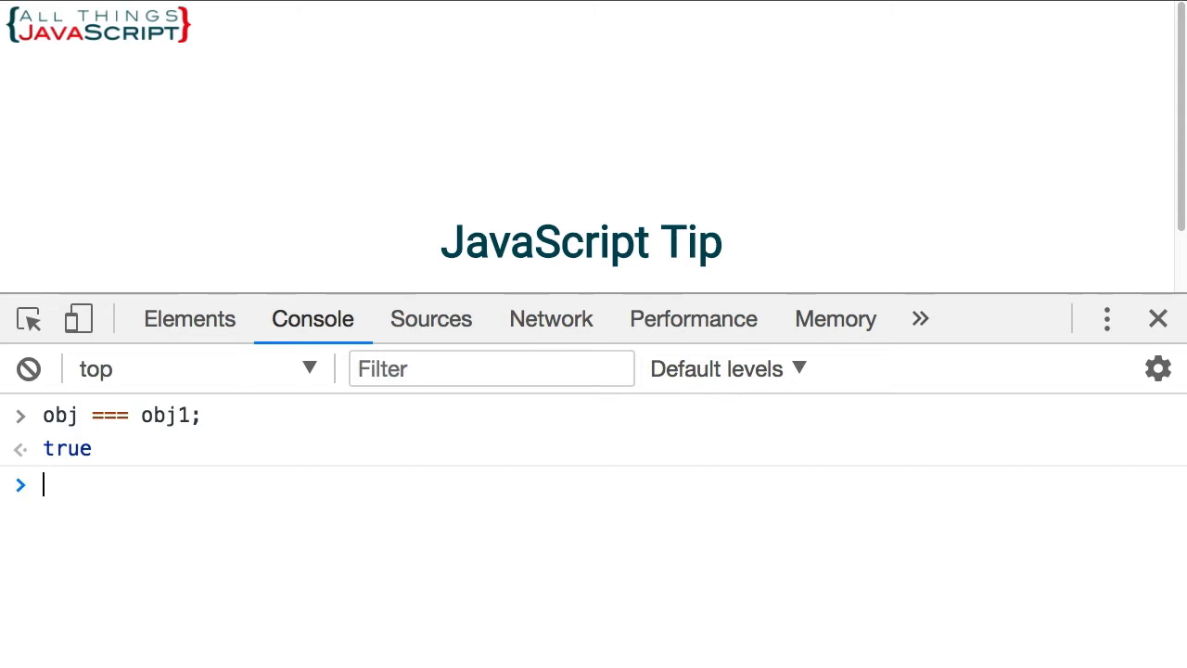
type("o")
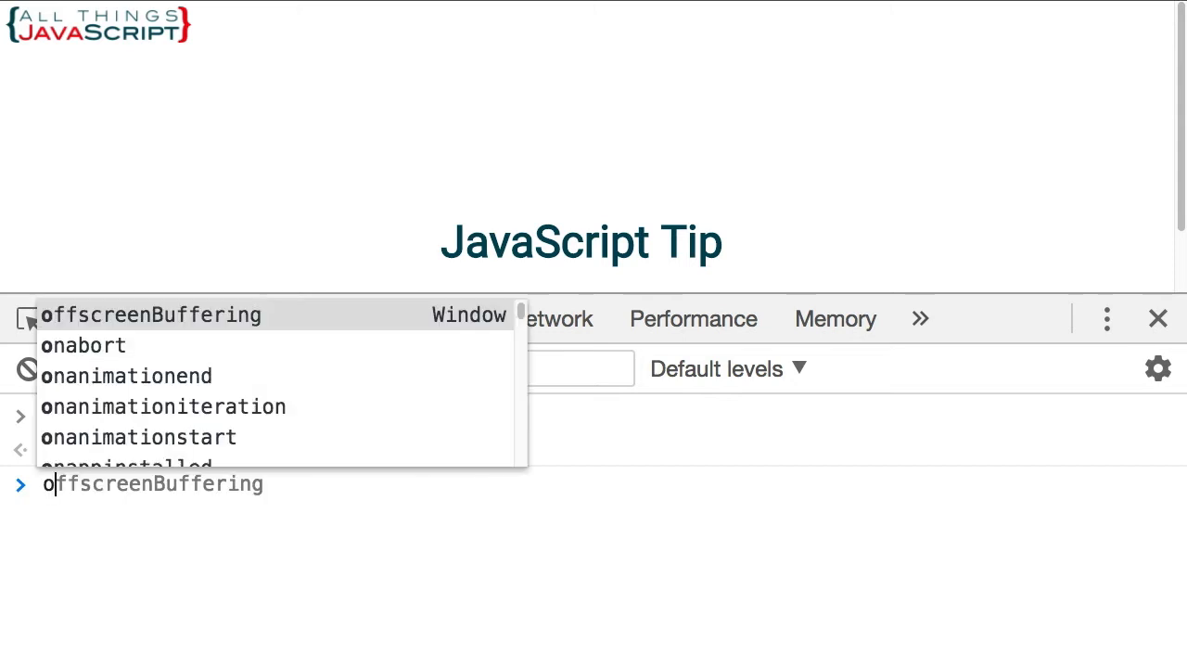
type("bj2 ")
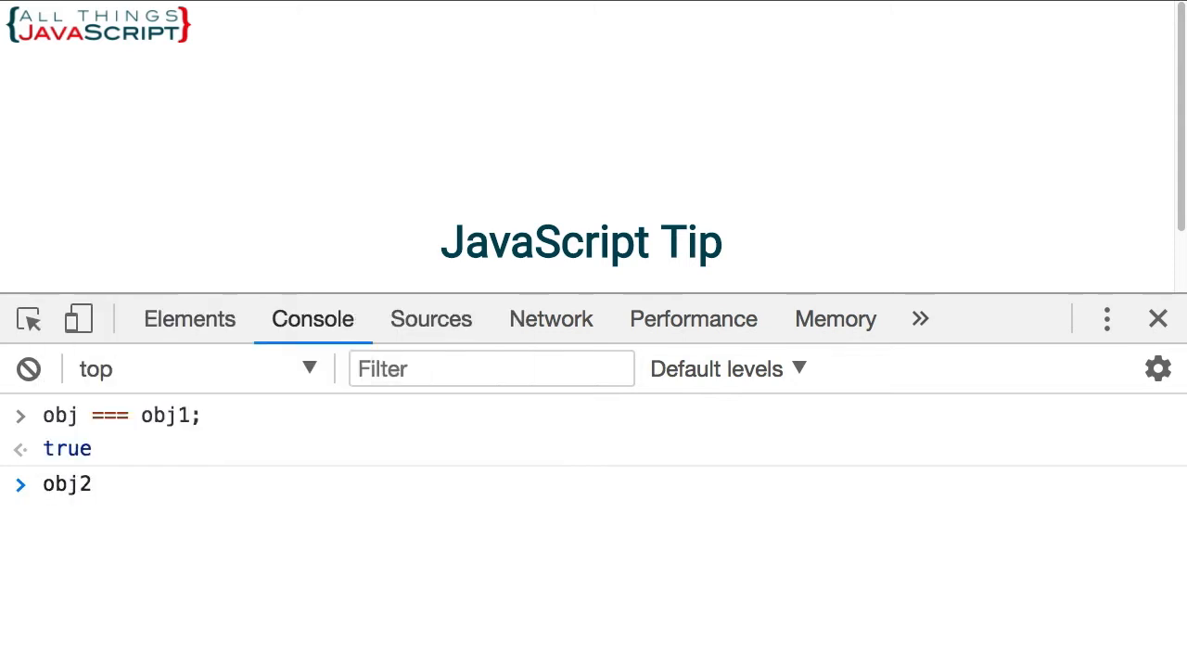
type("=== ")
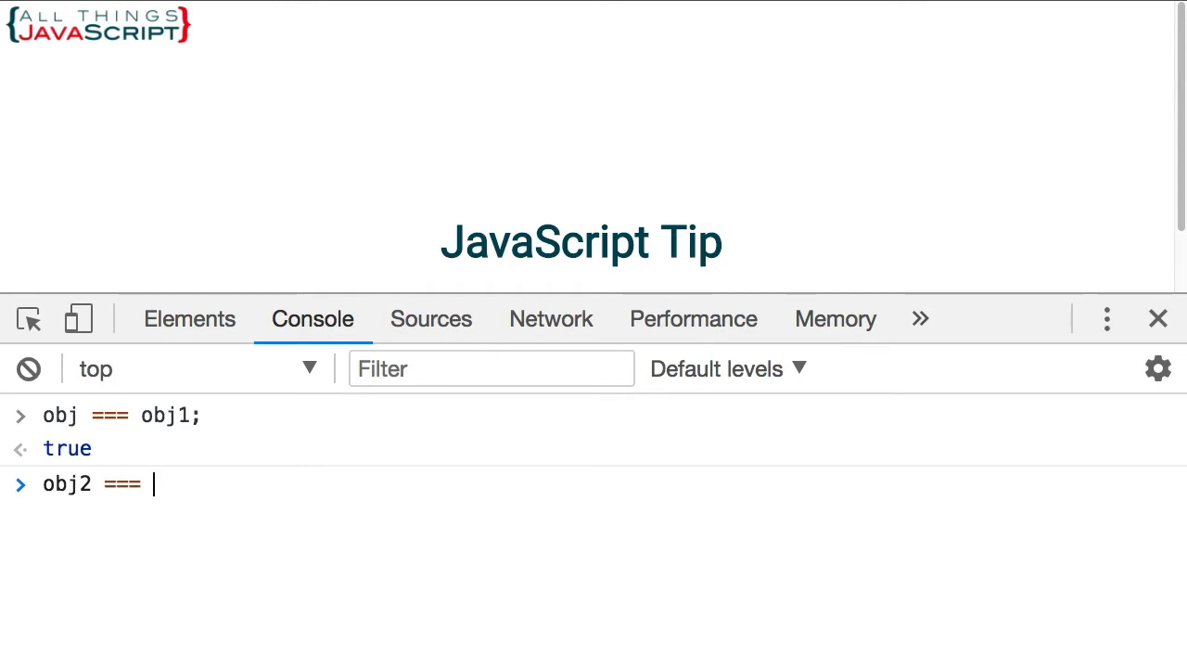
type("obj")
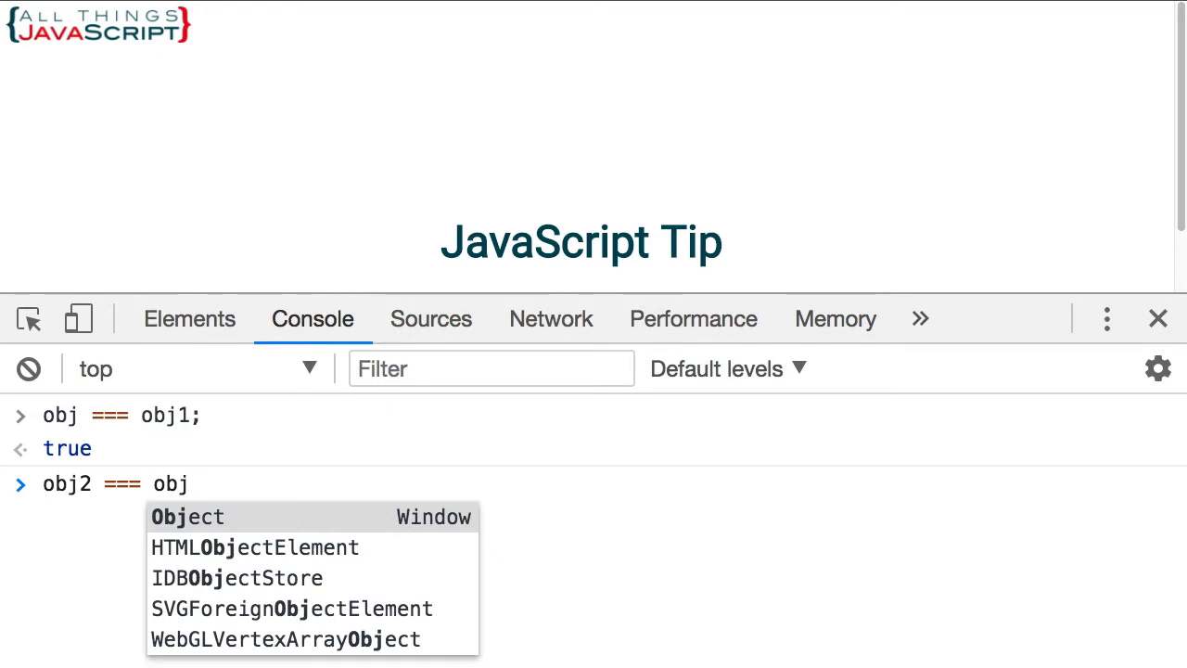
type(";")
key("Return")
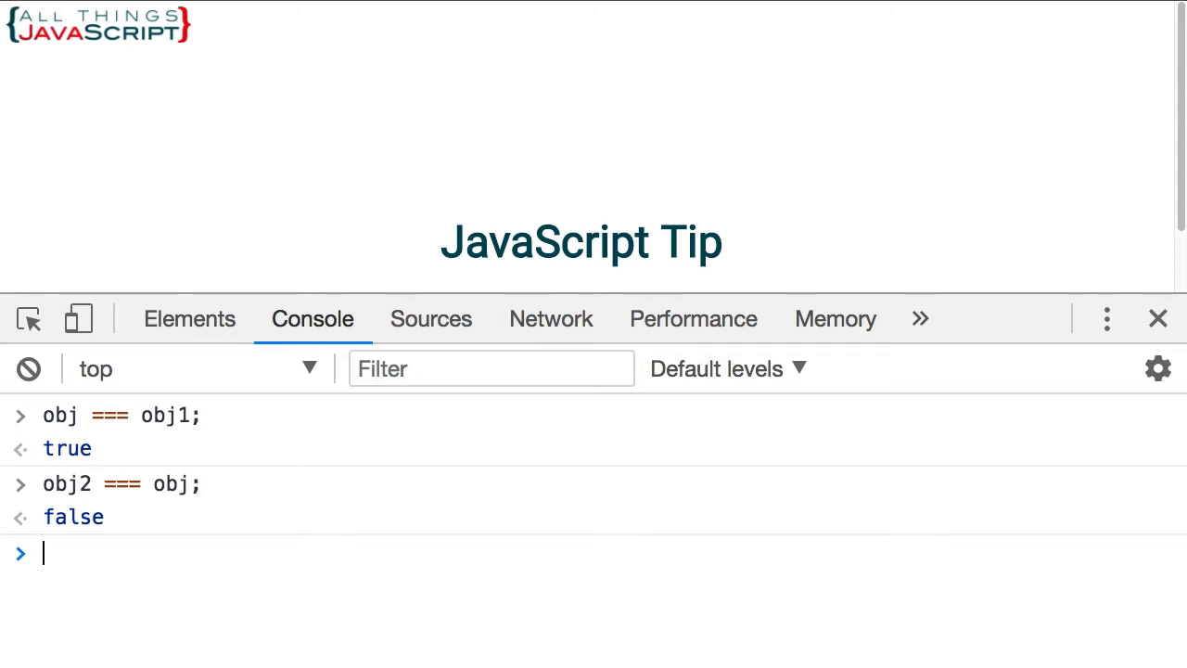
key("super+Tab")
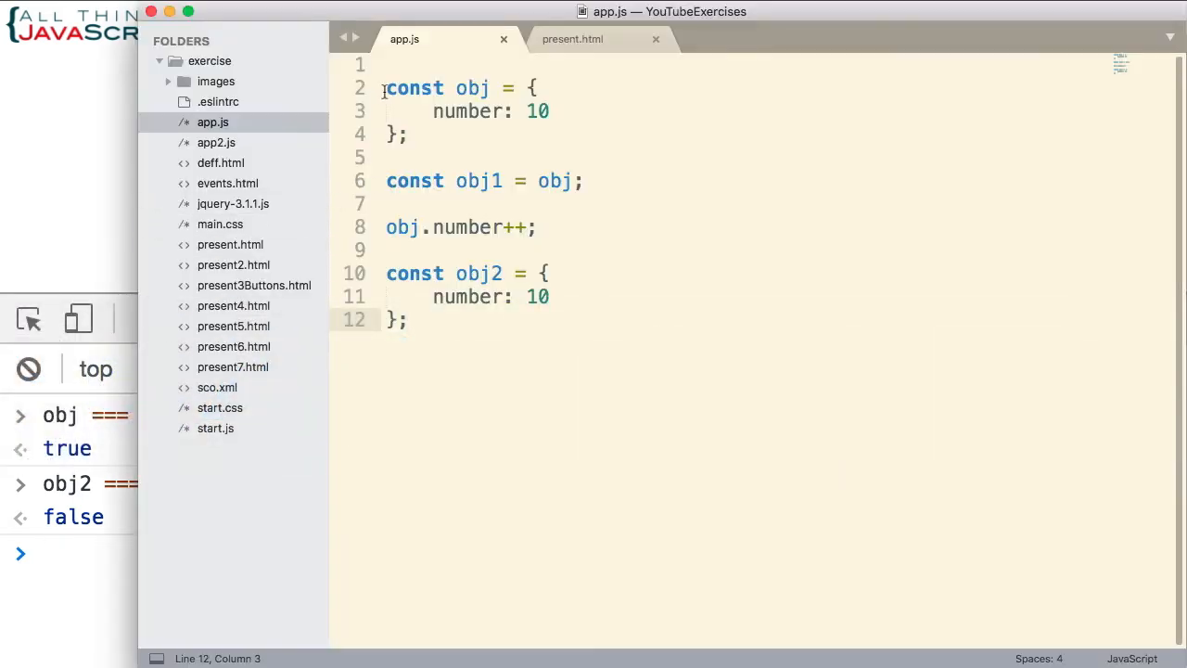
- Block-comment the existing obj/obj1/obj2 example code and add blank lines below it
left_click(385, 87)
left_click_drag(385, 87, 413, 321)
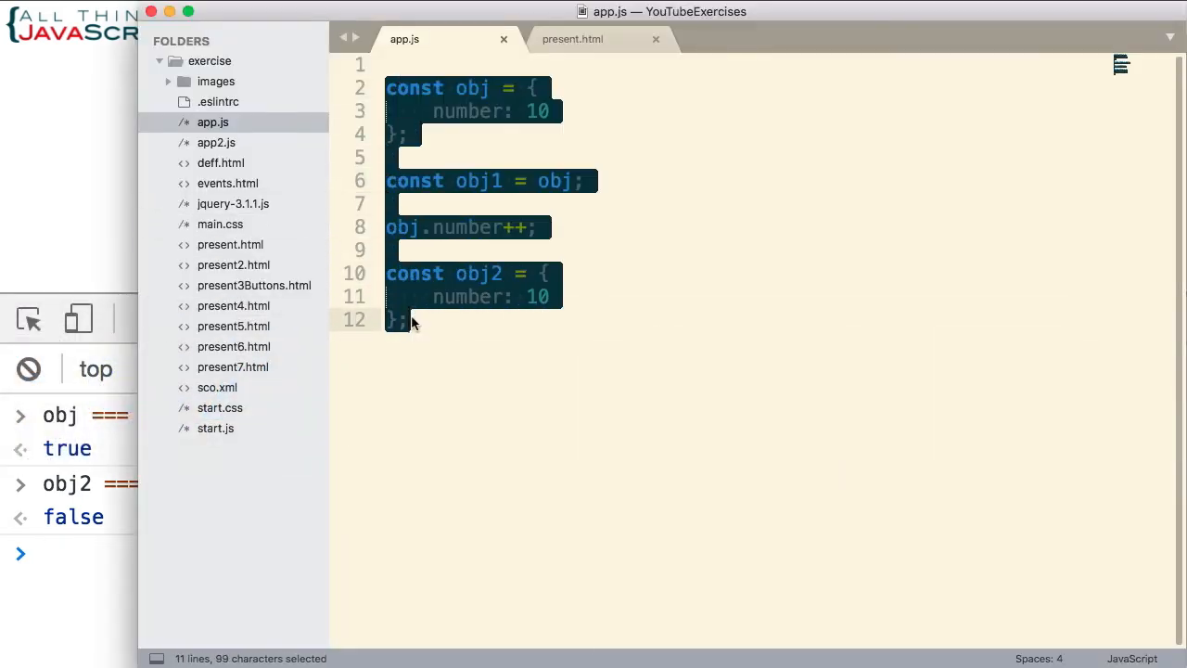
key("super+alt+slash")
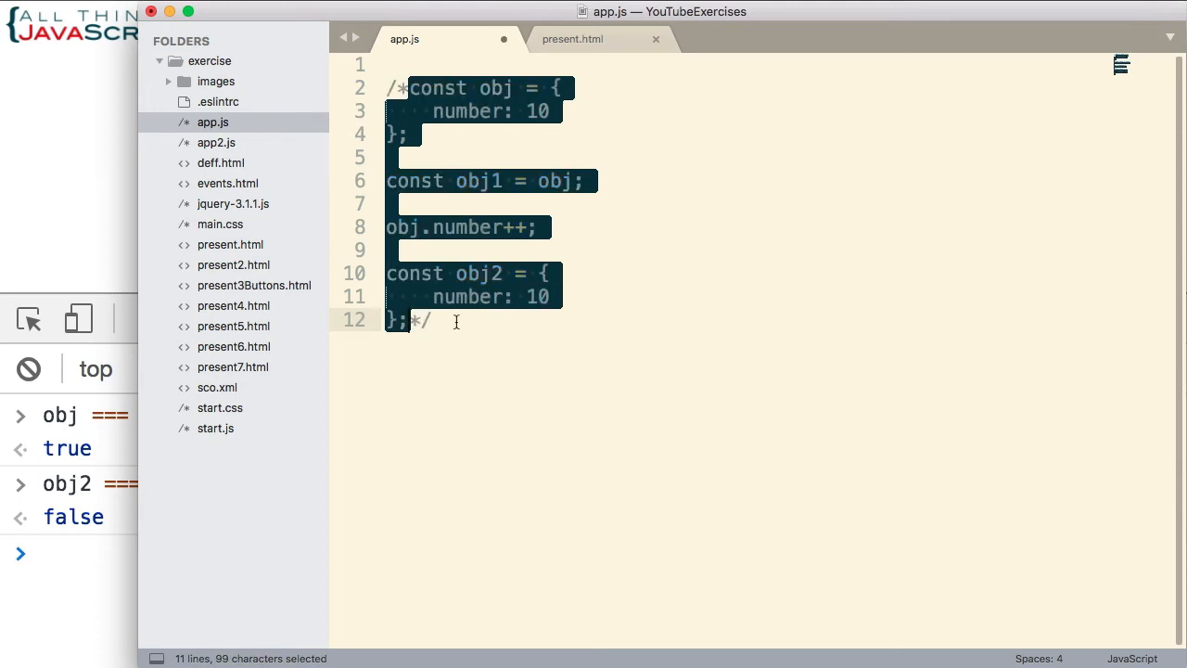
left_click(464, 322)
key("Return")
key("Return")
key("Return")
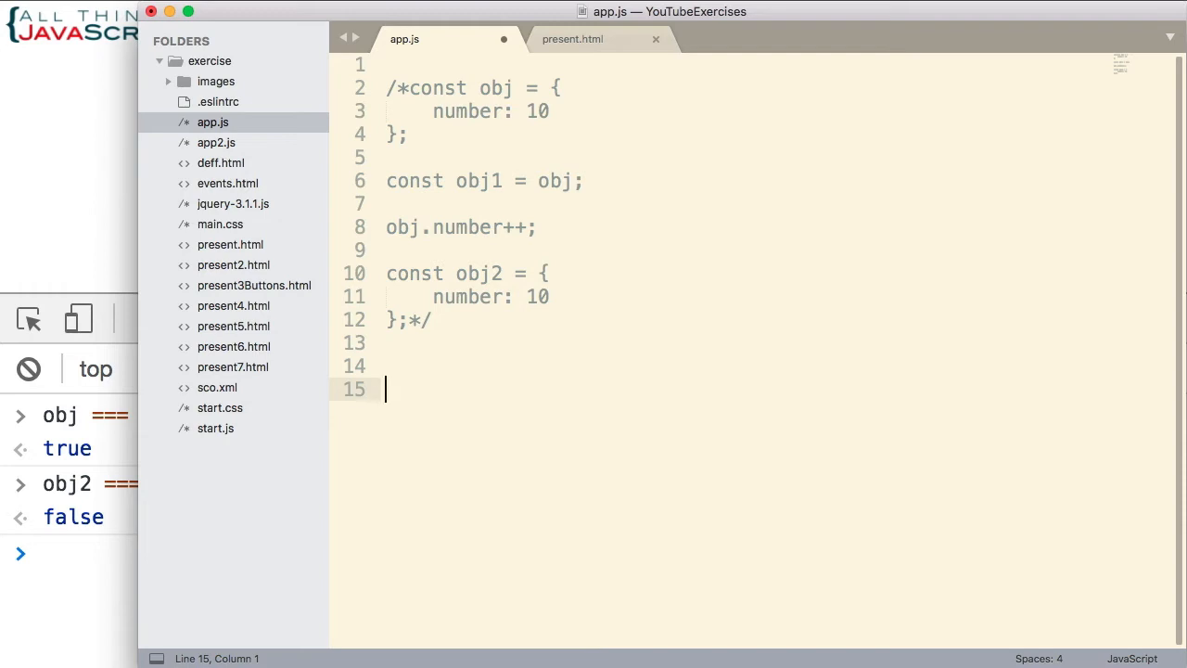
- Paste in newObj, the incrementTotal closure factory and the incBy1/incBy2 calls
key("super+Tab")
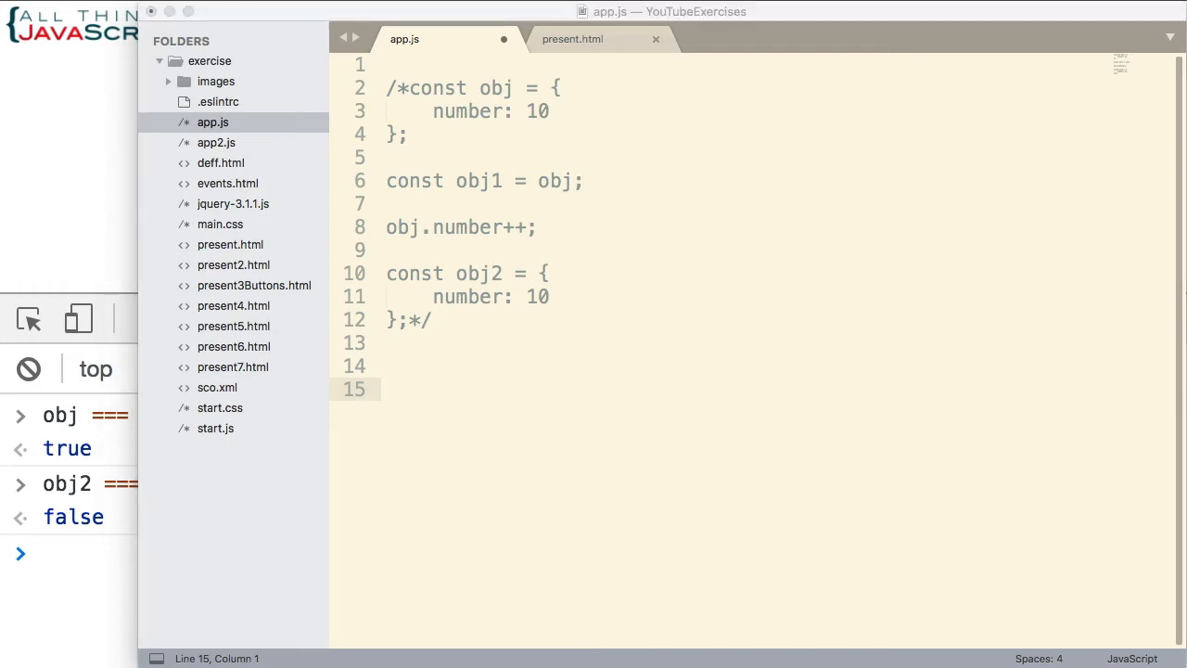
left_click(390, 390)
type("let newObj = {     total: 65,     increment: 1 };  const incrementTotal = function(obj, val) {     obj.increment = val;     return function() {         console.log(obj.total);         obj.total = obj.total + obj.increment;         console.log(obj.total);     }; };  const incBy1 = incrementTotal(newObj, 1);  const incBy2 = incrementTotal(newObj, 2);")
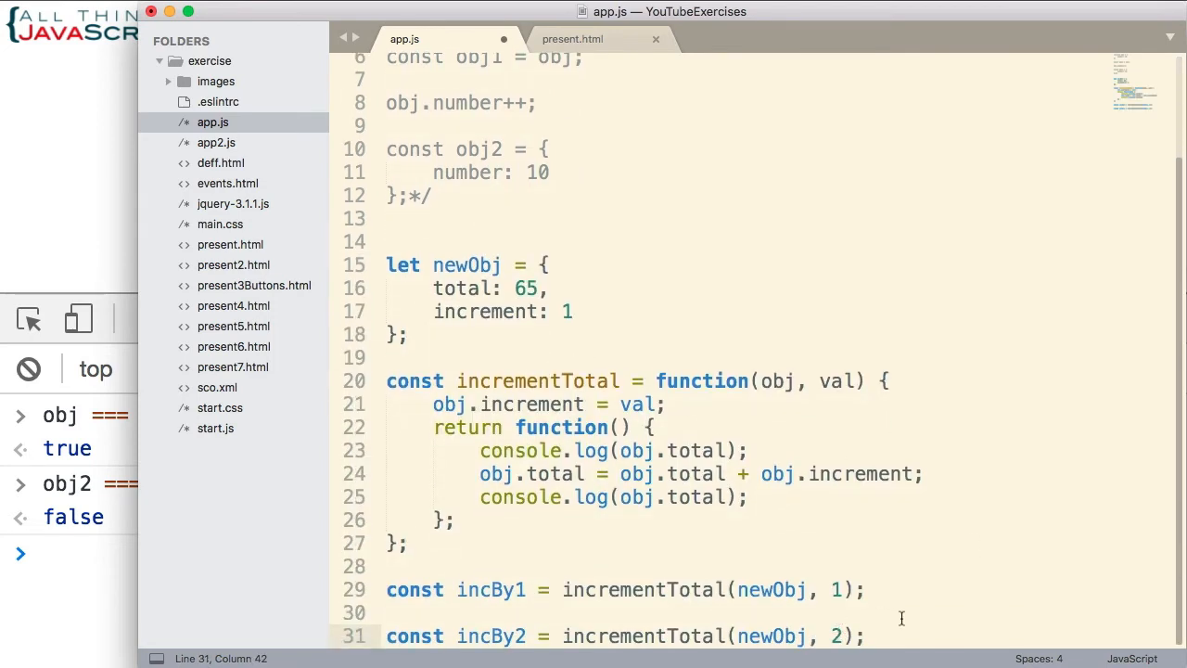
key("Return")
key("Return")
key("Return")
key("Return")
key("Return")
key("Return")
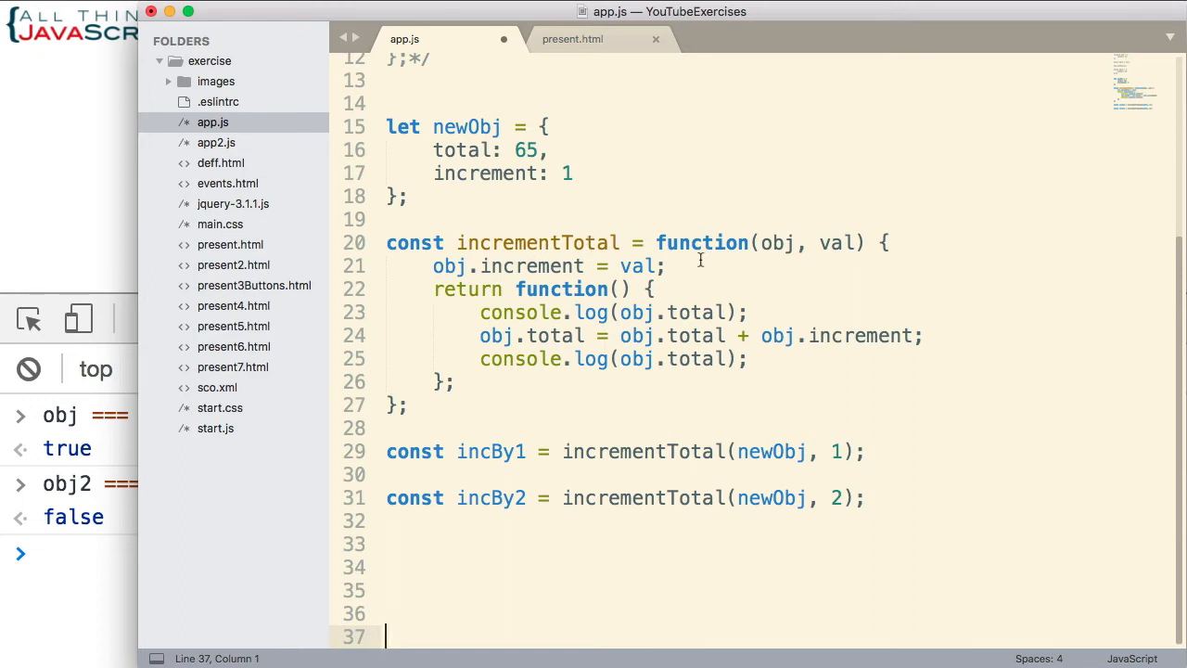
left_click(843, 242)
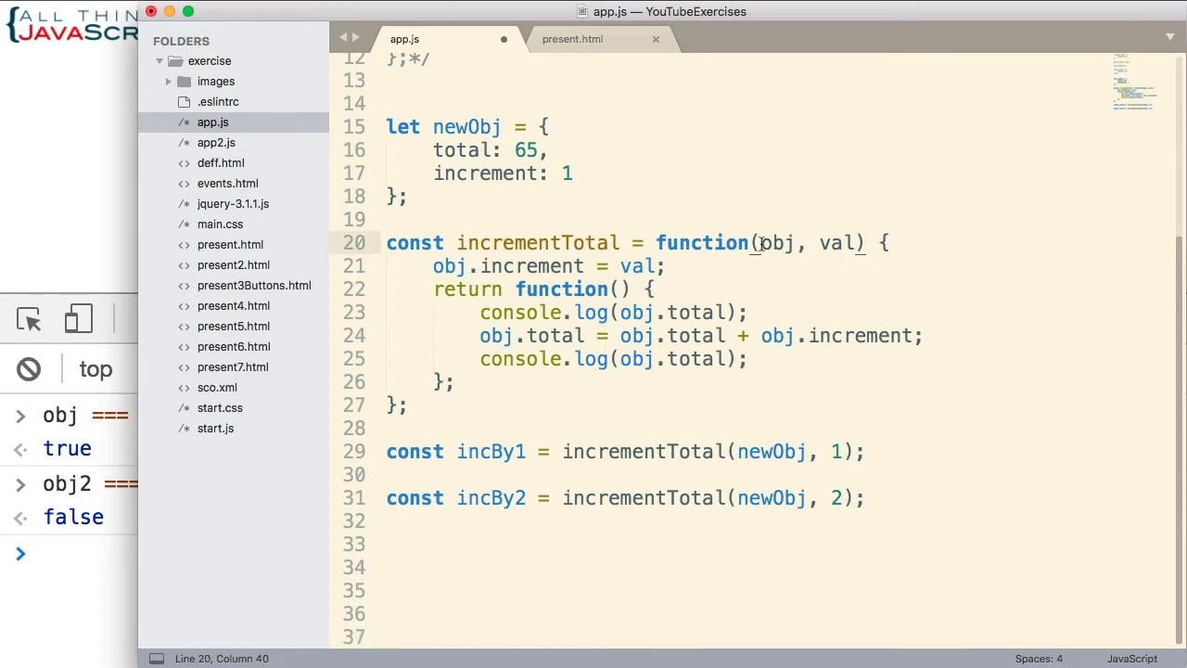
double_click(770, 242)
left_click(796, 294)
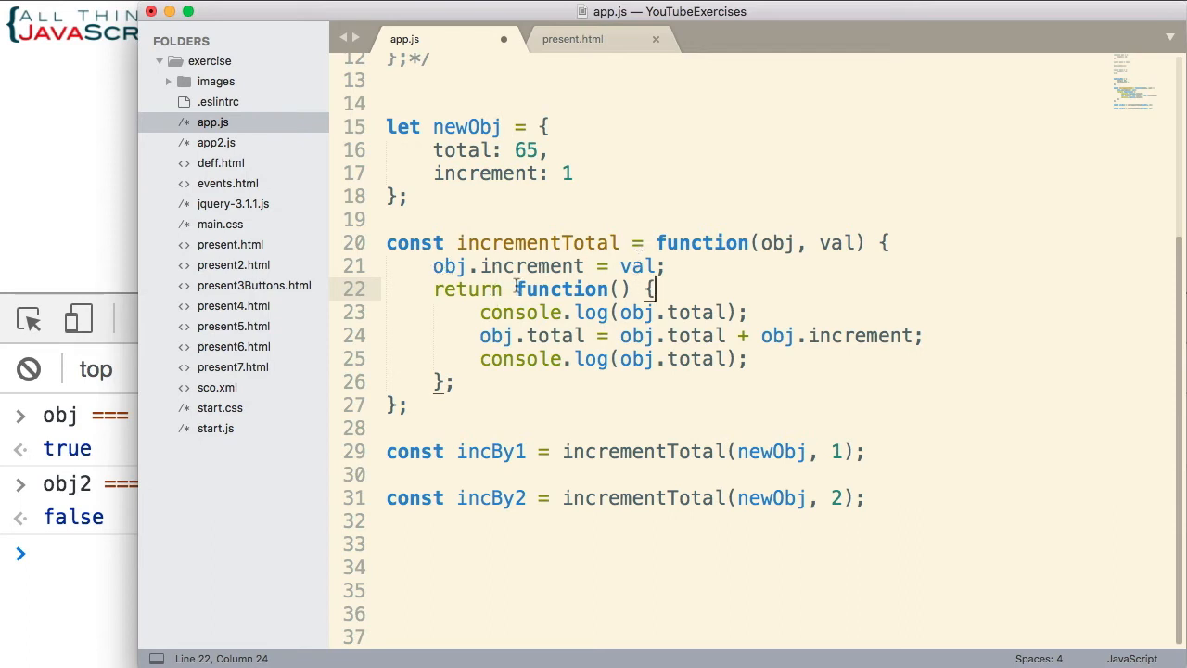
left_click_drag(517, 288, 445, 382)
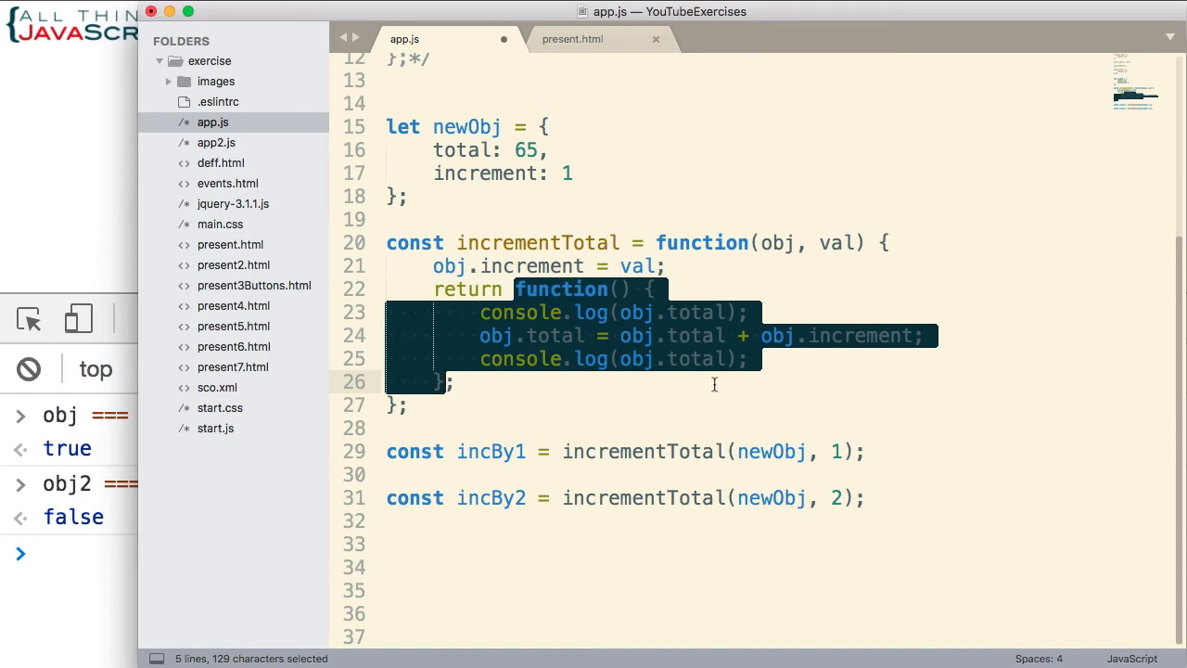
left_click(619, 290)
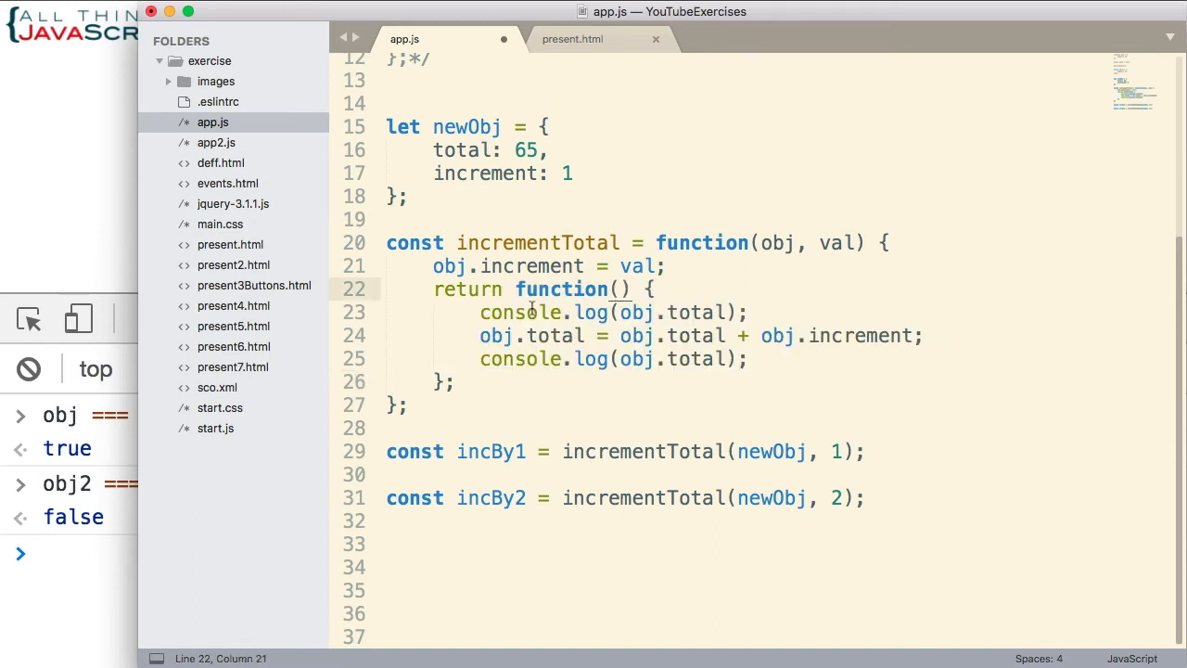
left_click_drag(480, 313, 749, 360)
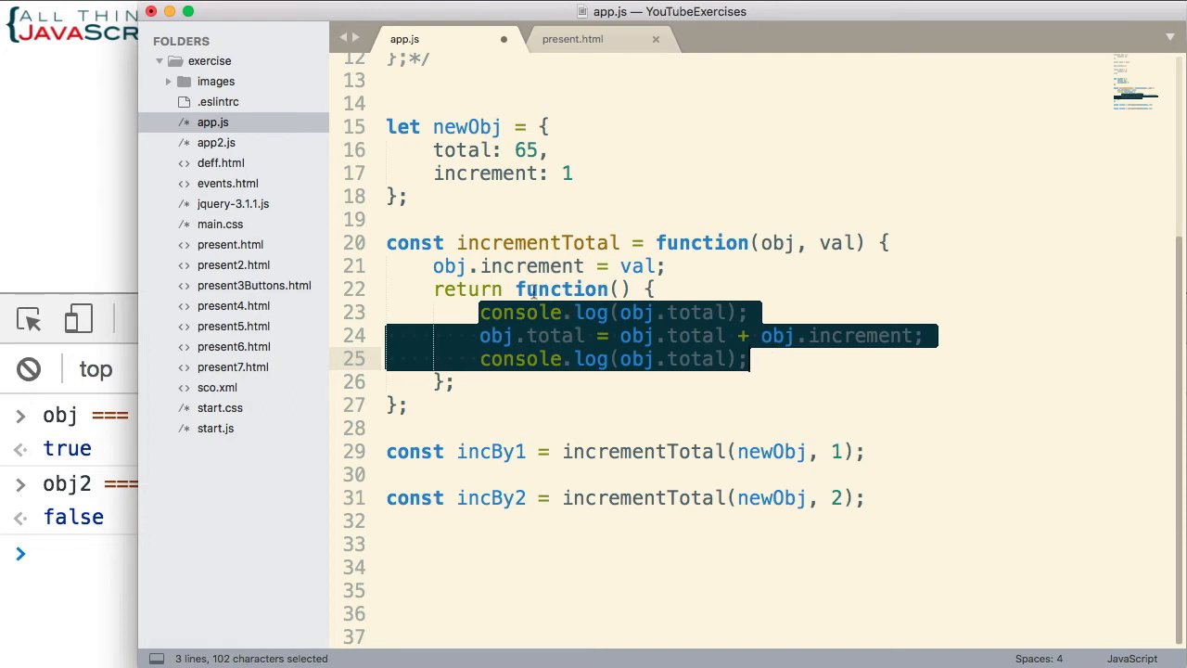
left_click_drag(516, 289, 447, 383)
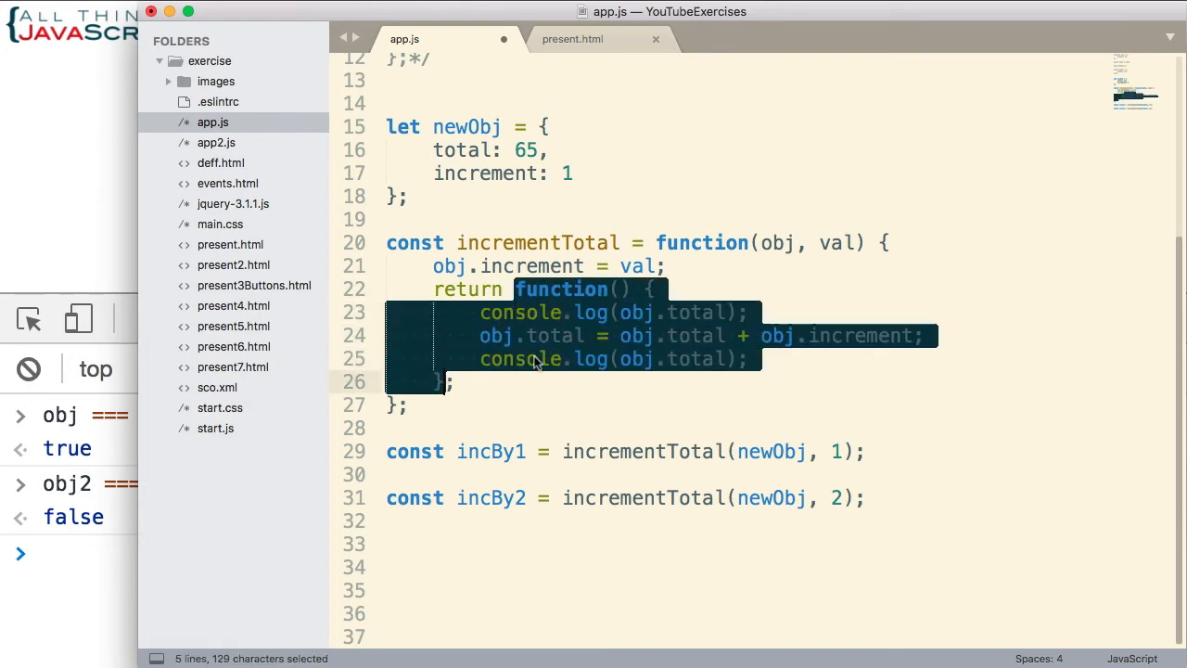
left_click(642, 362)
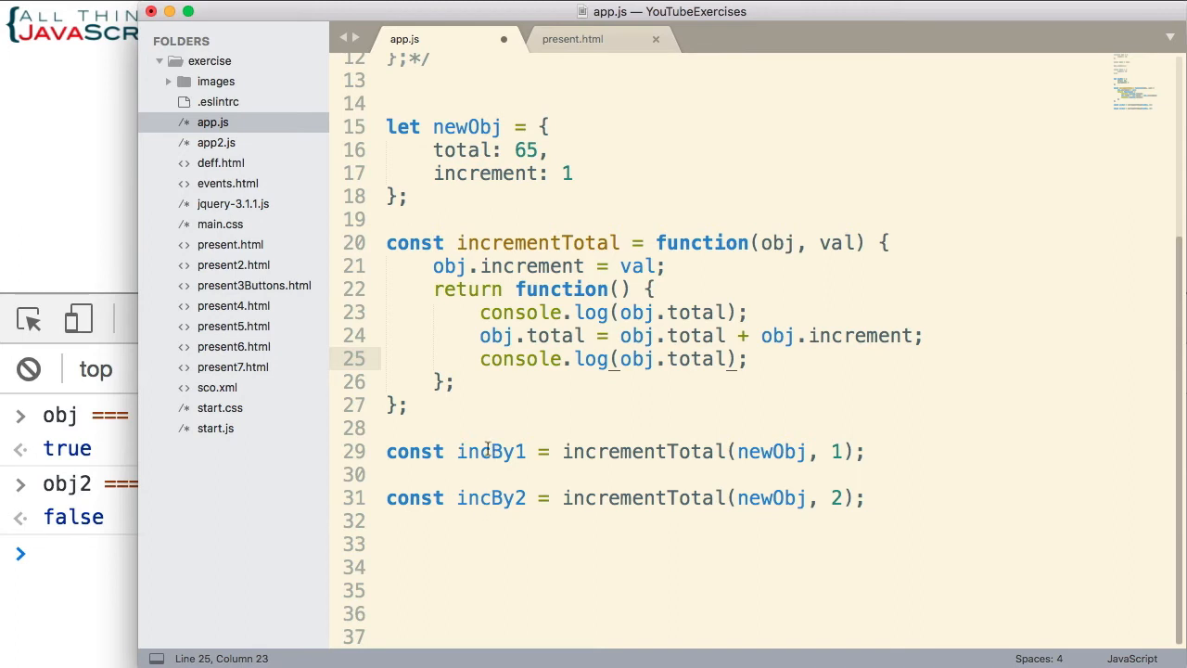
double_click(487, 451)
left_click(562, 452)
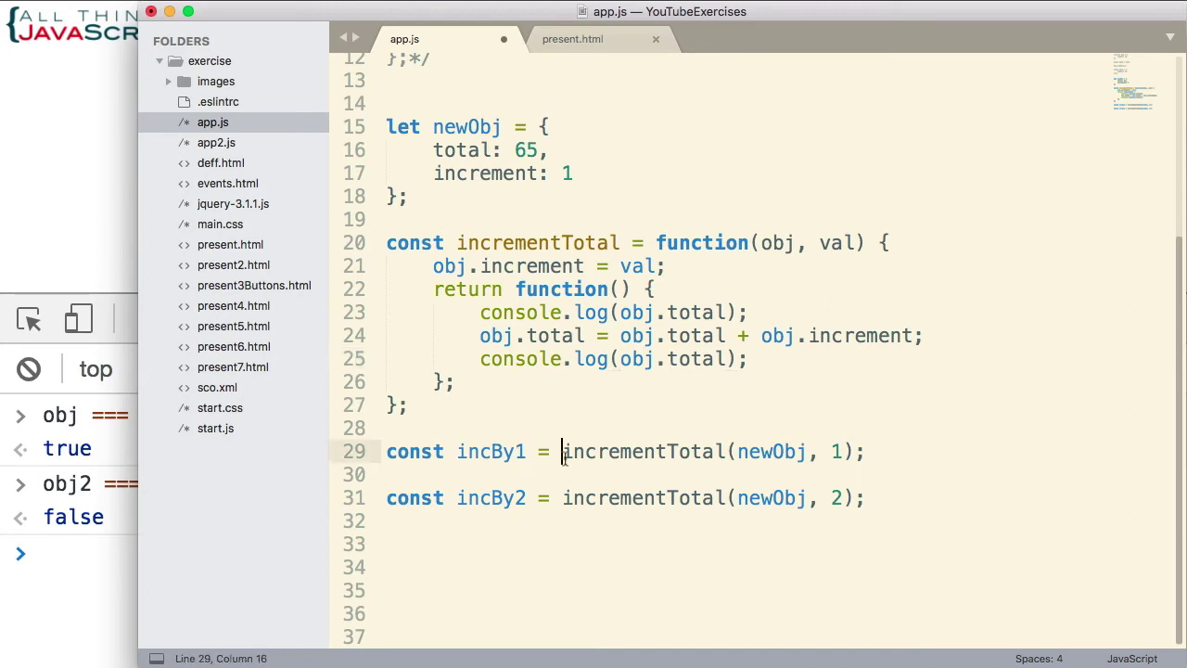
double_click(482, 243)
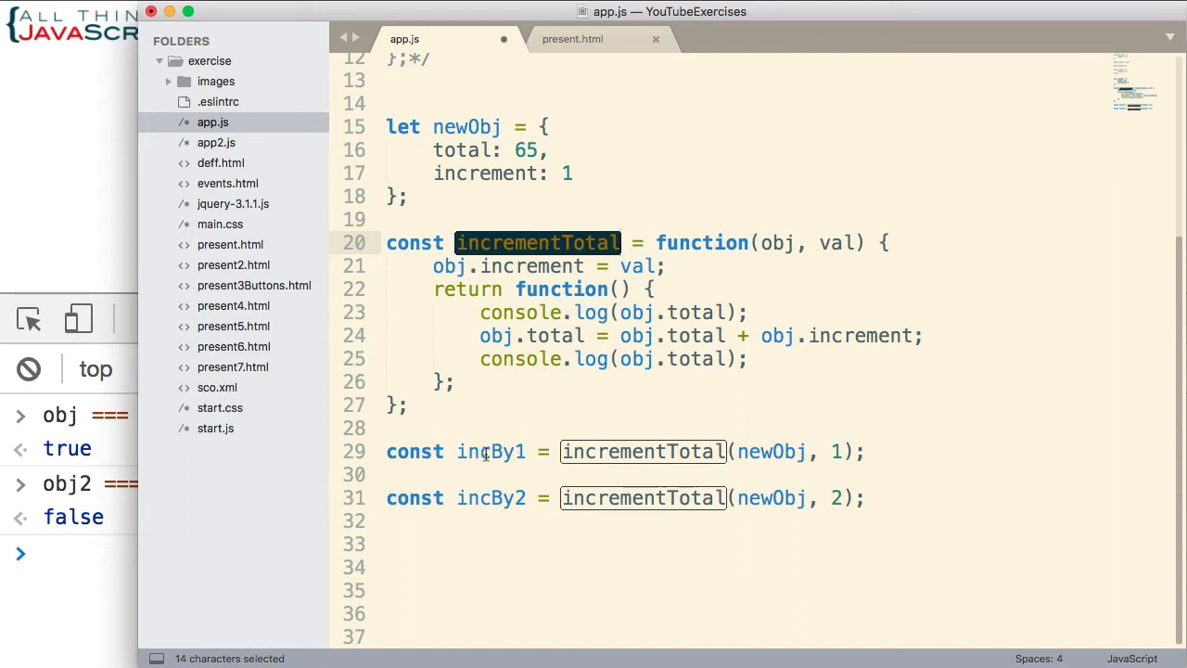
double_click(487, 453)
double_click(490, 498)
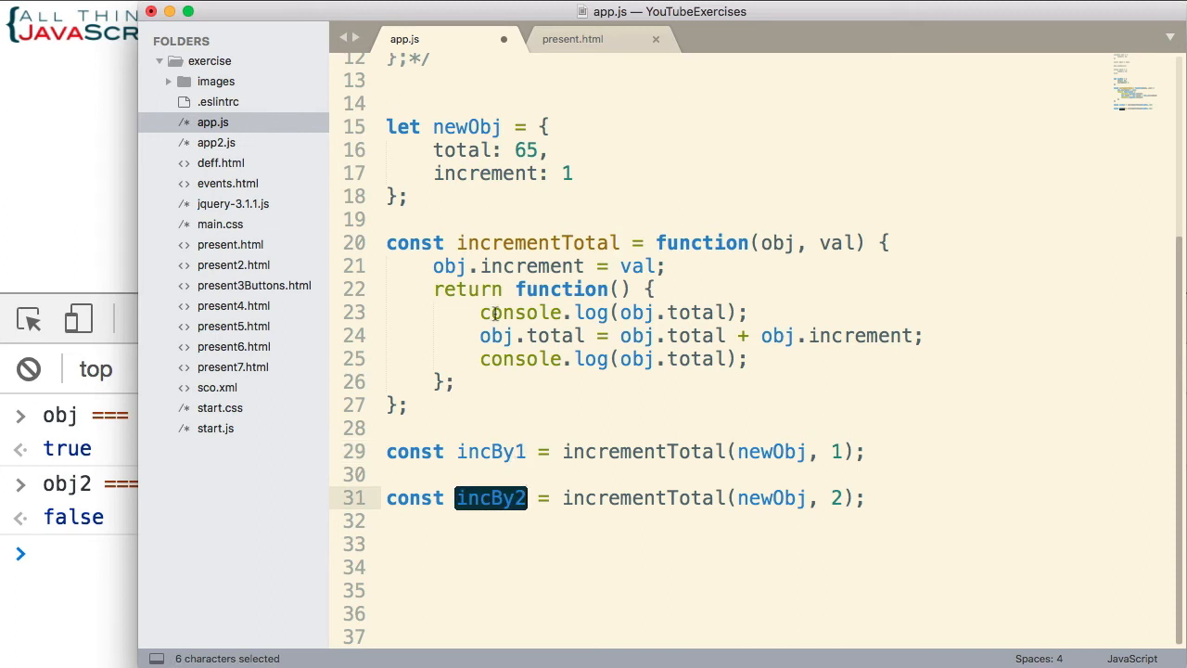
mouse_move(480, 312)
left_mouse_down()
mouse_move(540, 313)
mouse_move(749, 362)
left_mouse_up()
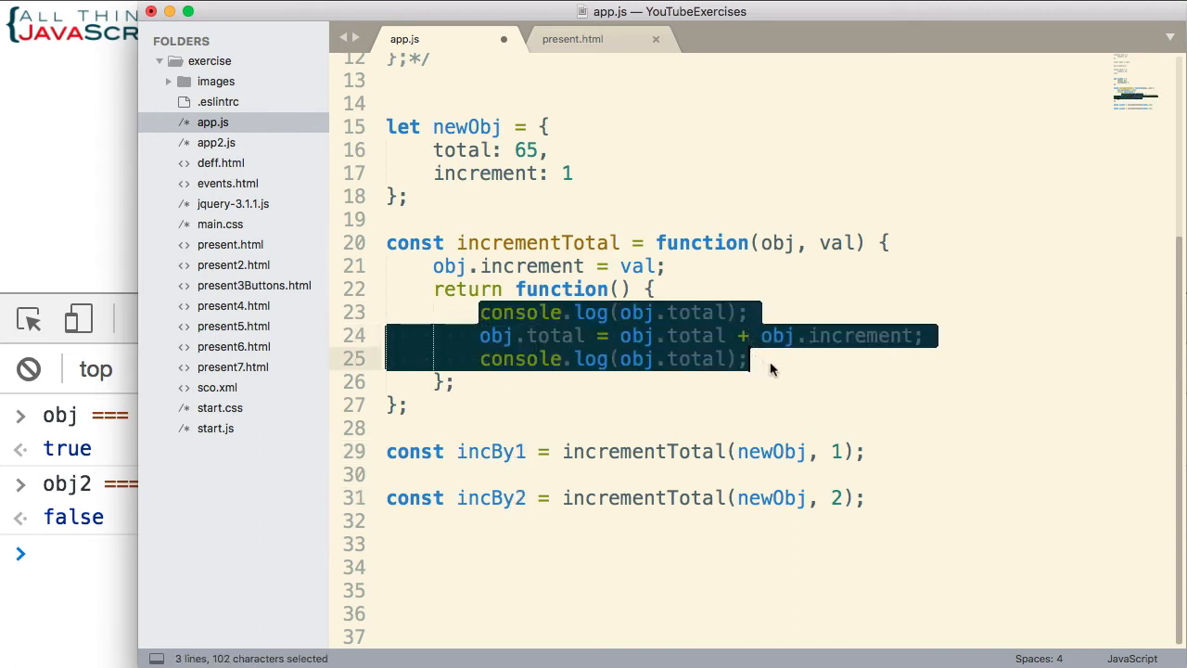
left_click(750, 362)
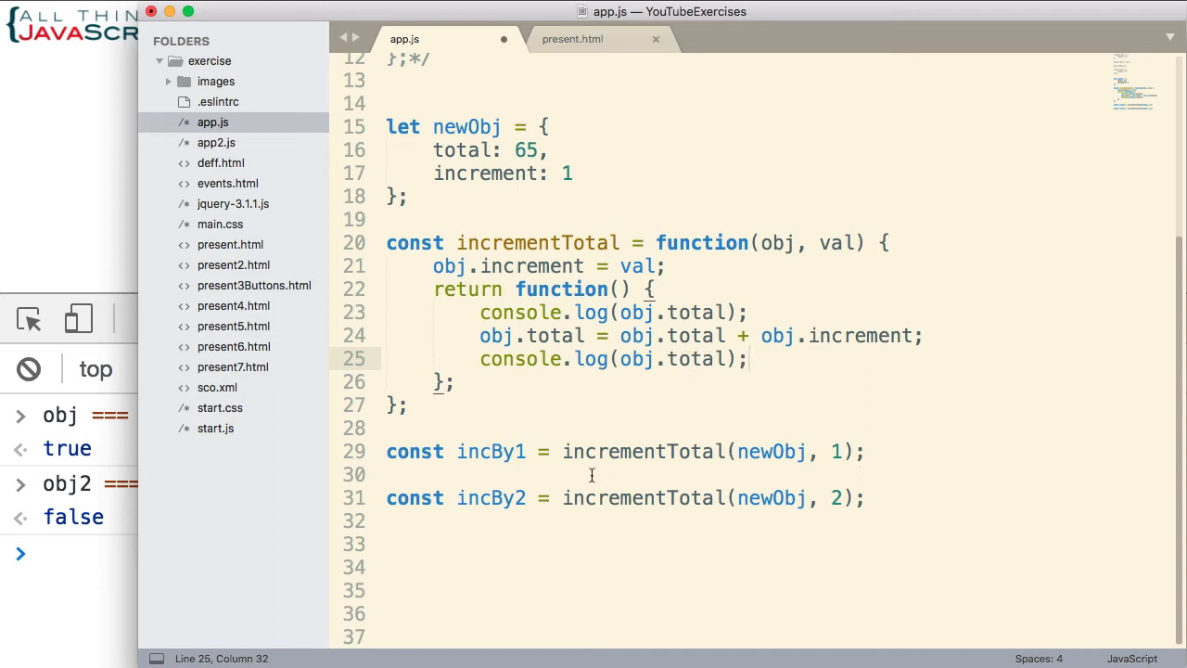
double_click(479, 448)
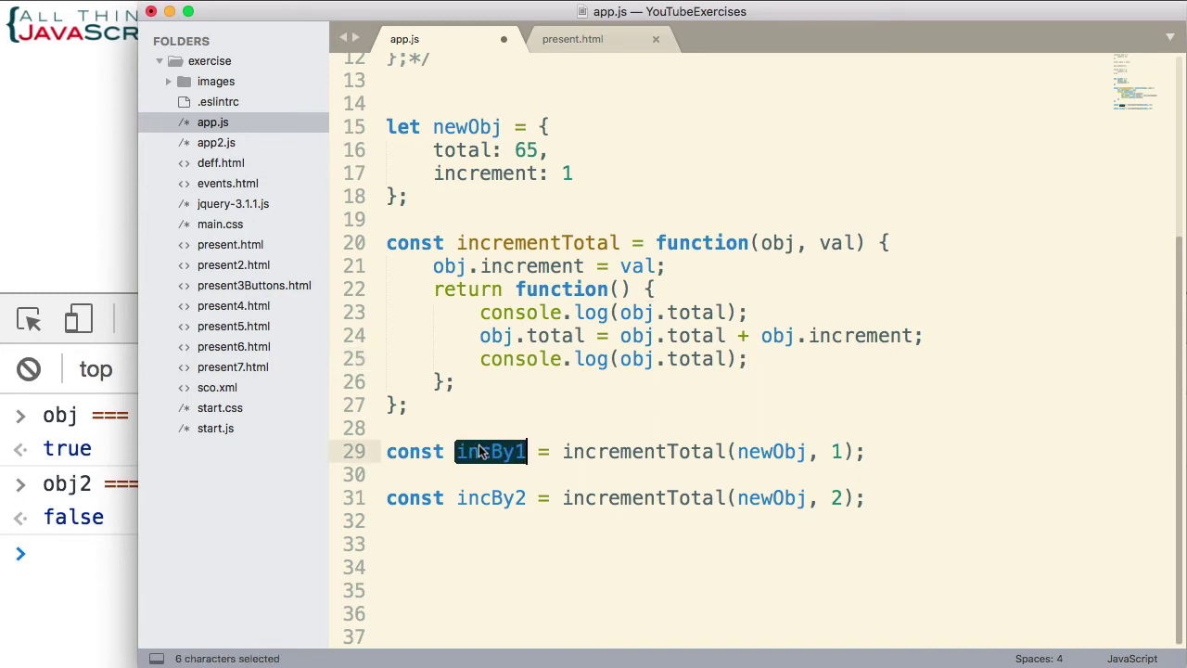
double_click(483, 498)
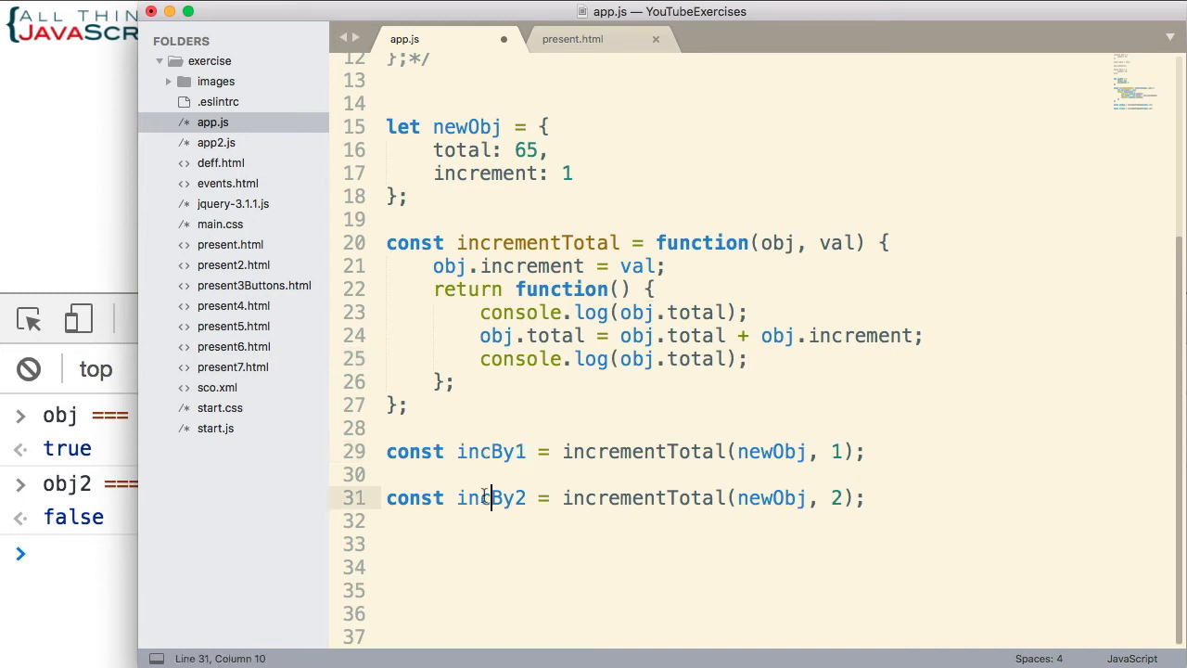
double_click(834, 498)
double_click(833, 451)
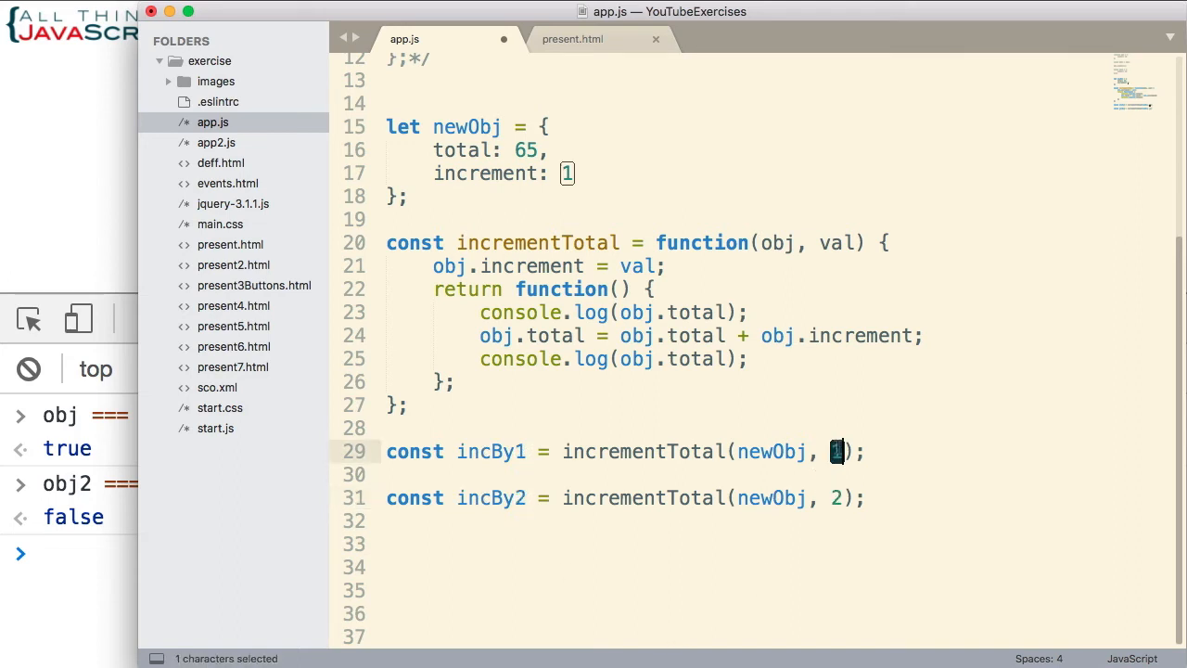
key("End")
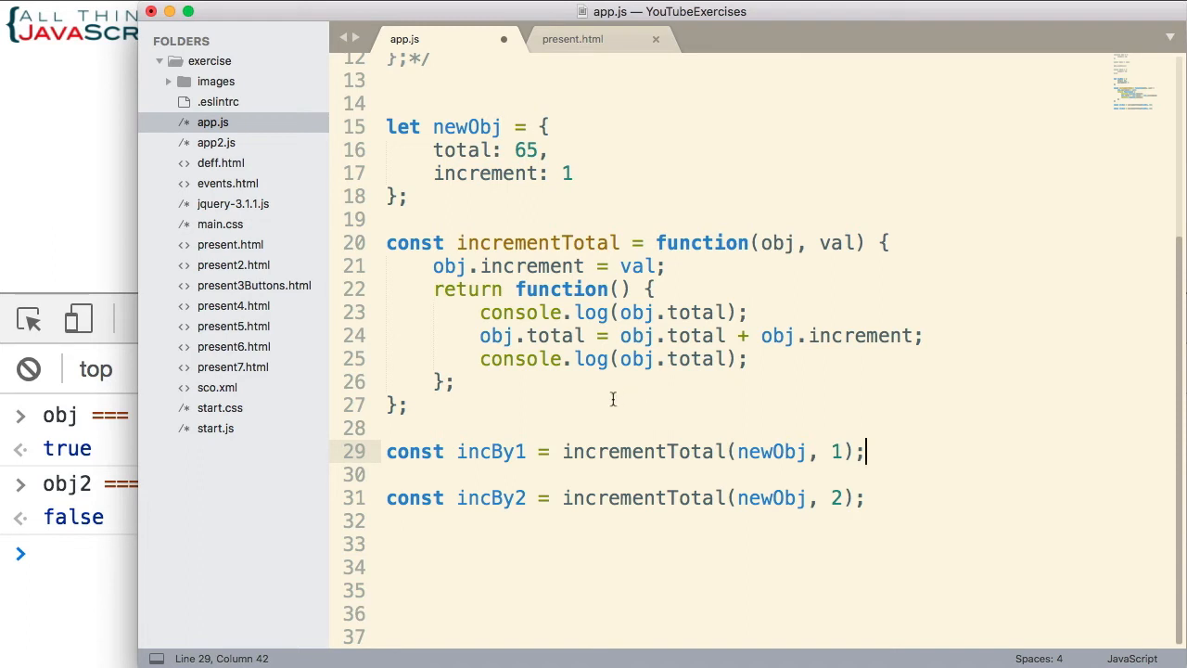
- In a cleared console, run incBy1() to log 65 then 67, then return to the editor
key("super+Tab")
key("ctrl+l")
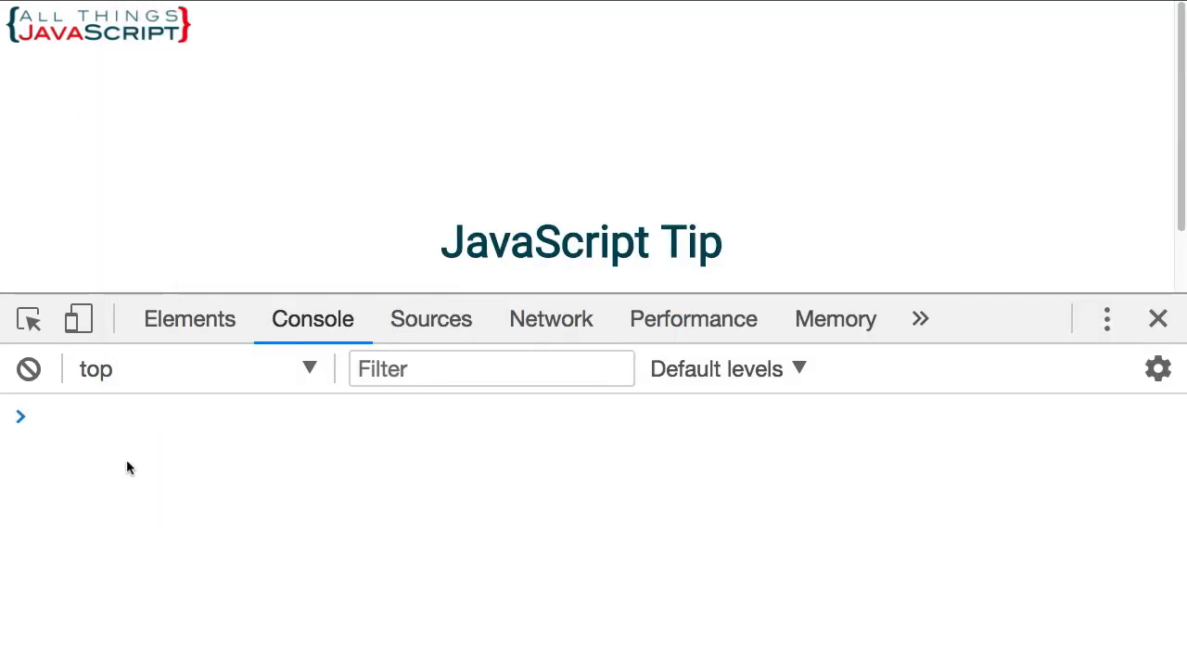
type("inc")
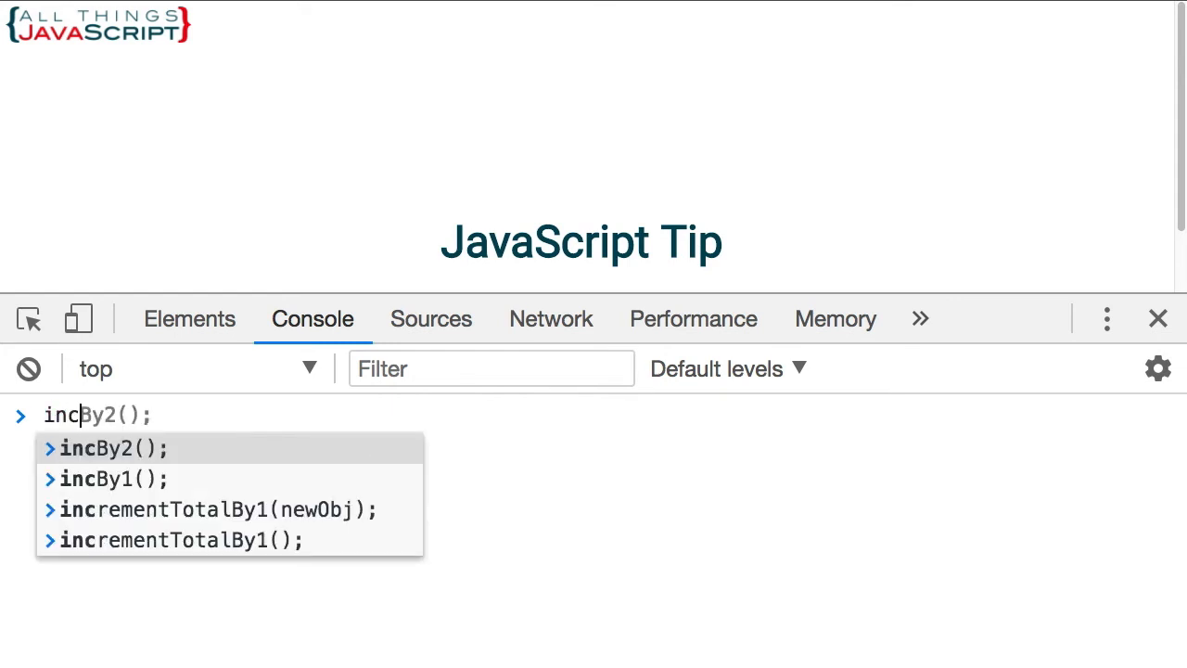
type("B")
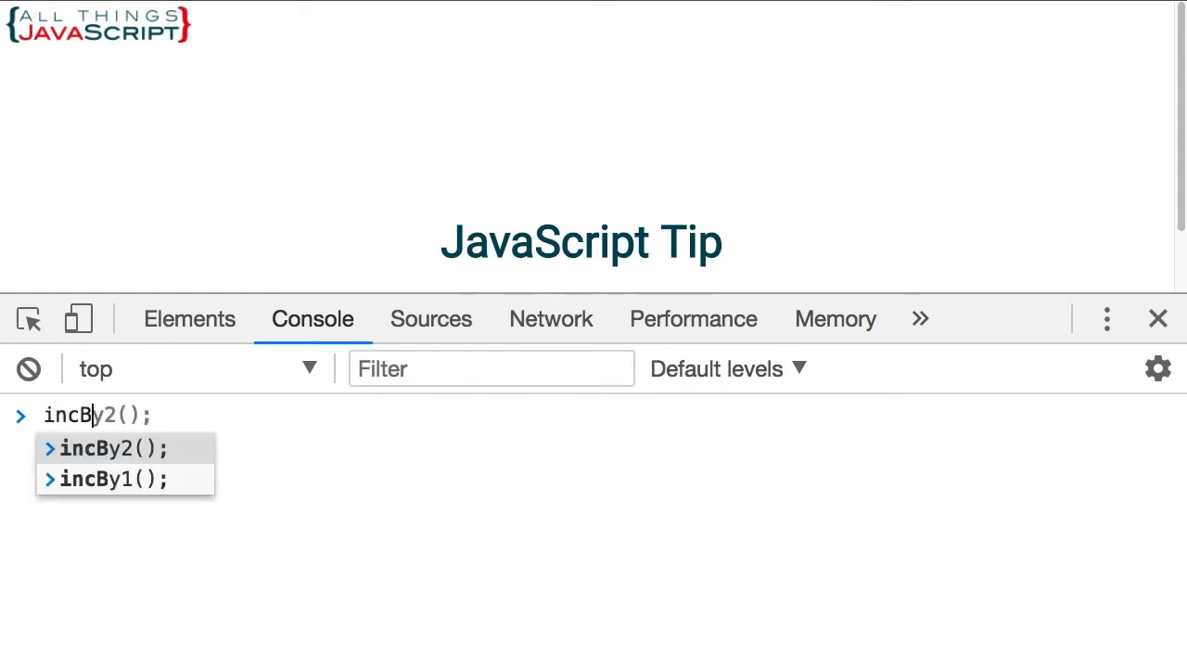
type("y1();")
key("Return")
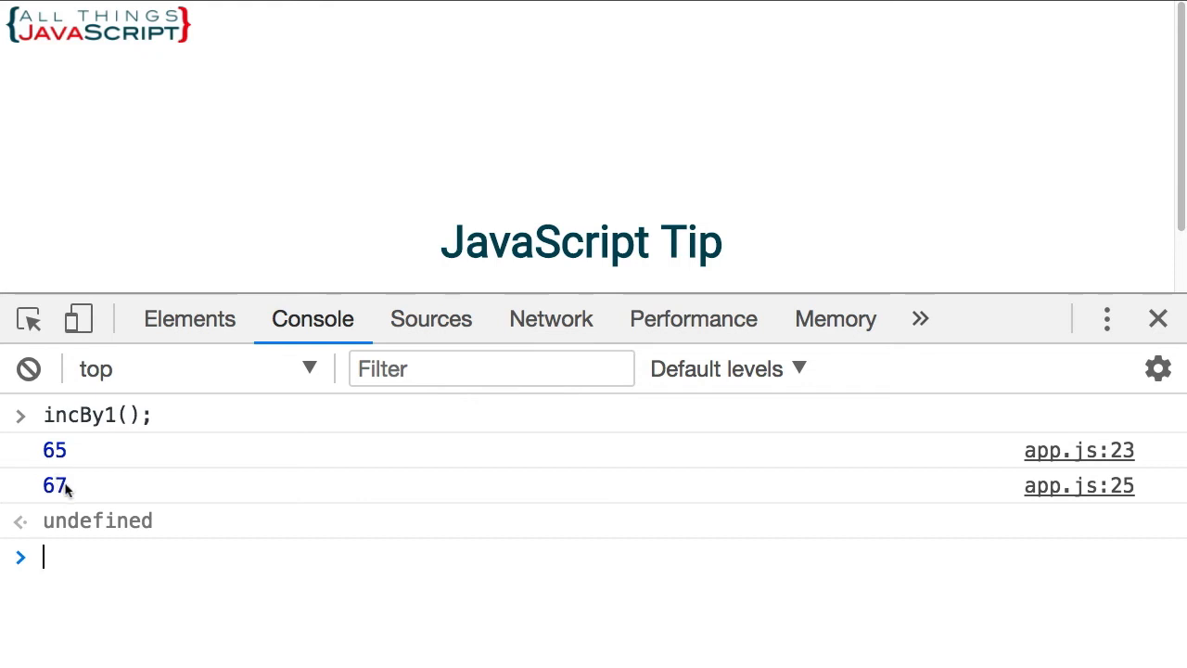
key("super+Tab")
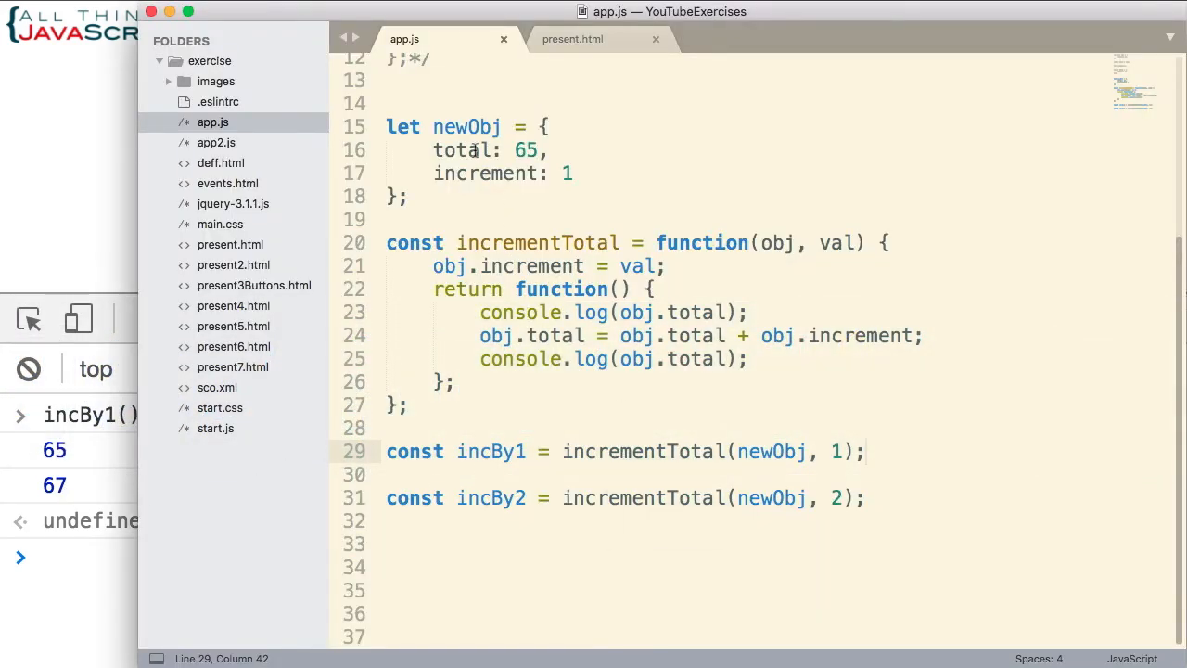
left_click_drag(541, 127, 394, 196)
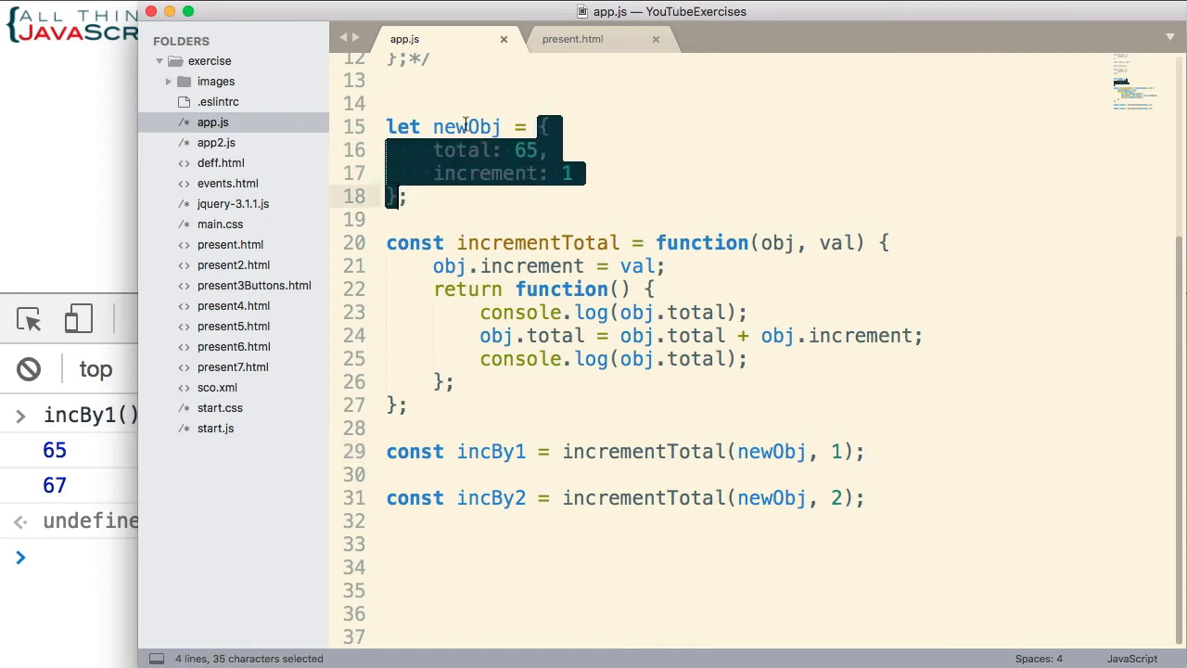
double_click(466, 126)
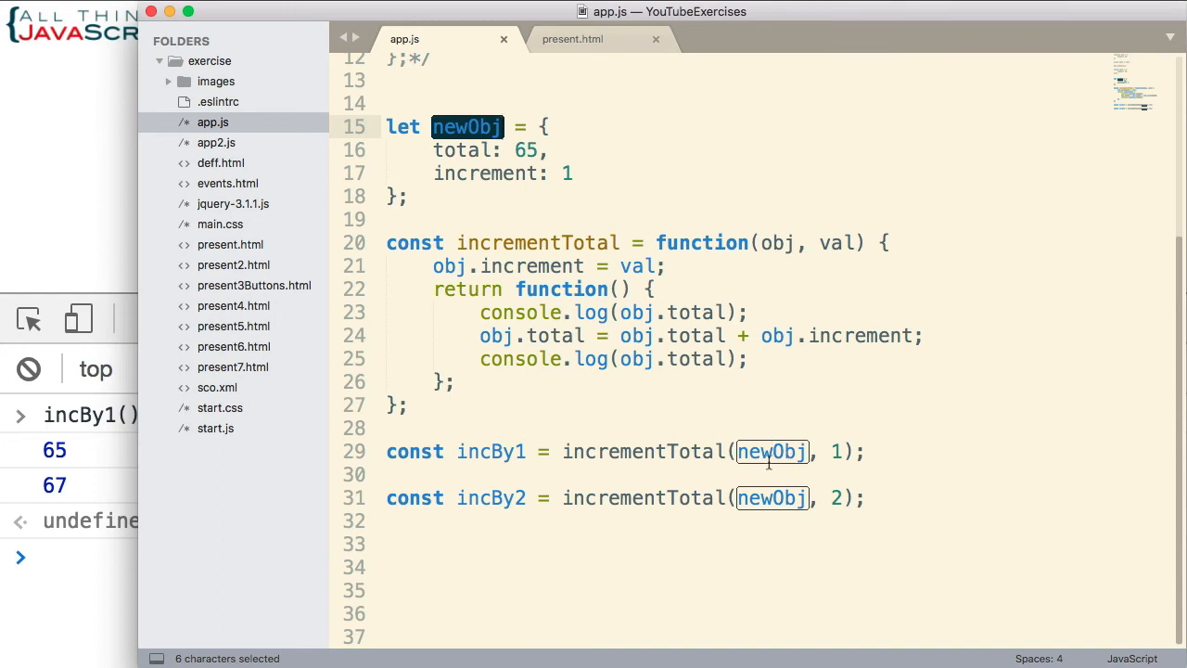
double_click(770, 243)
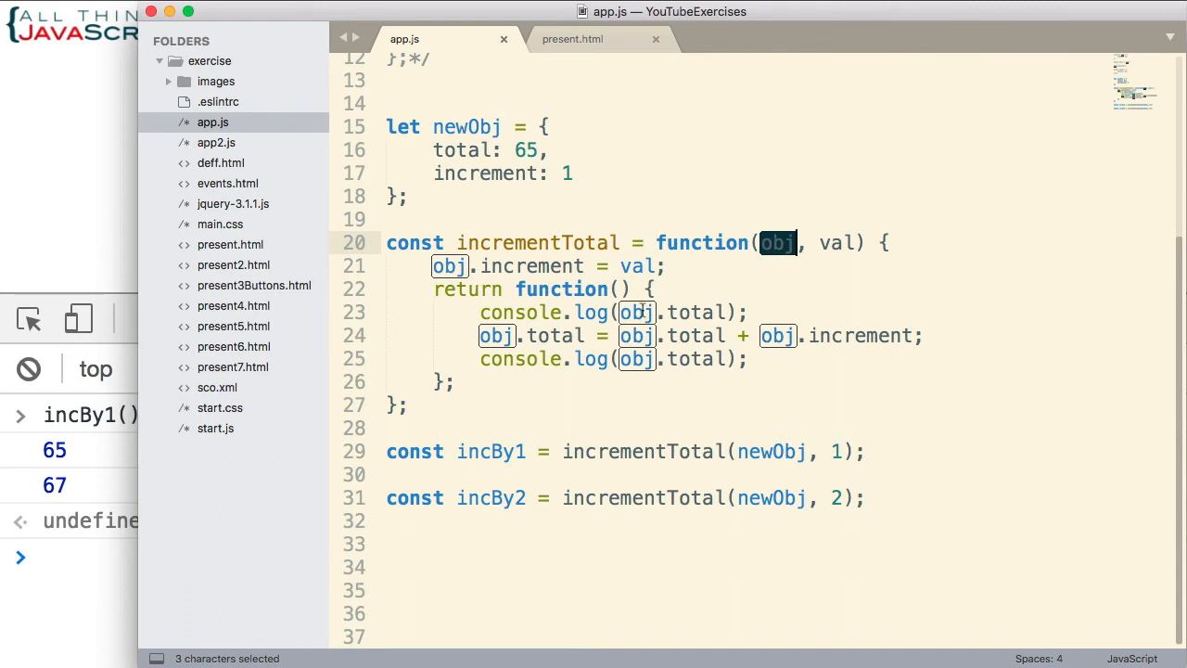
double_click(636, 313)
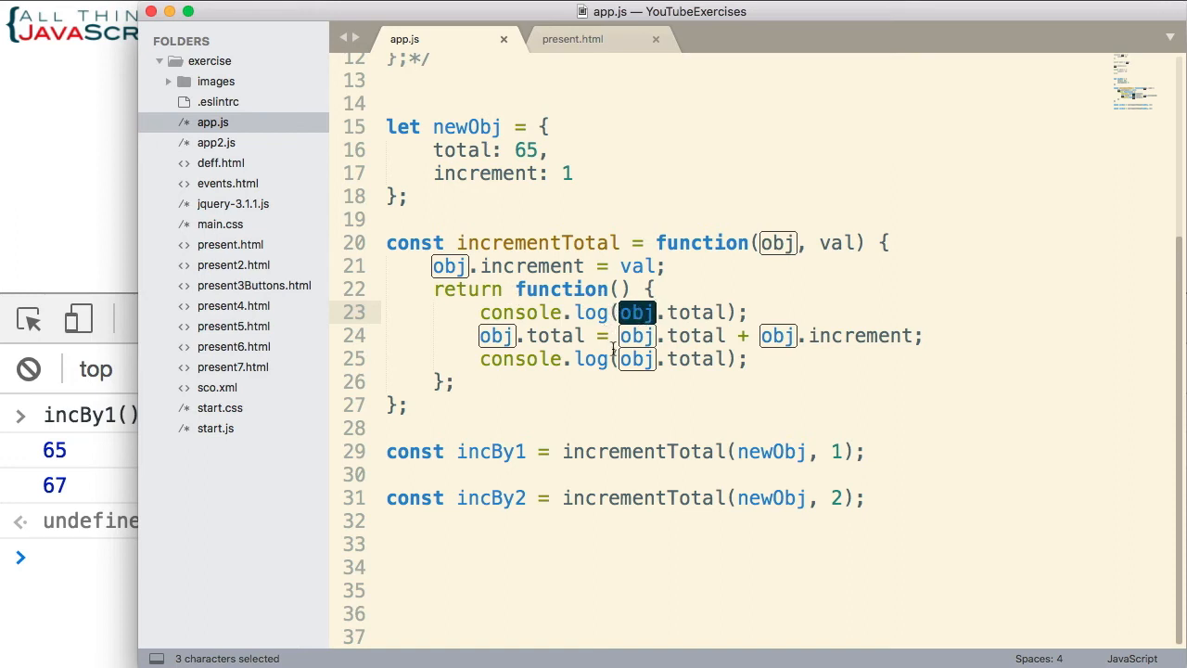
left_click(691, 313)
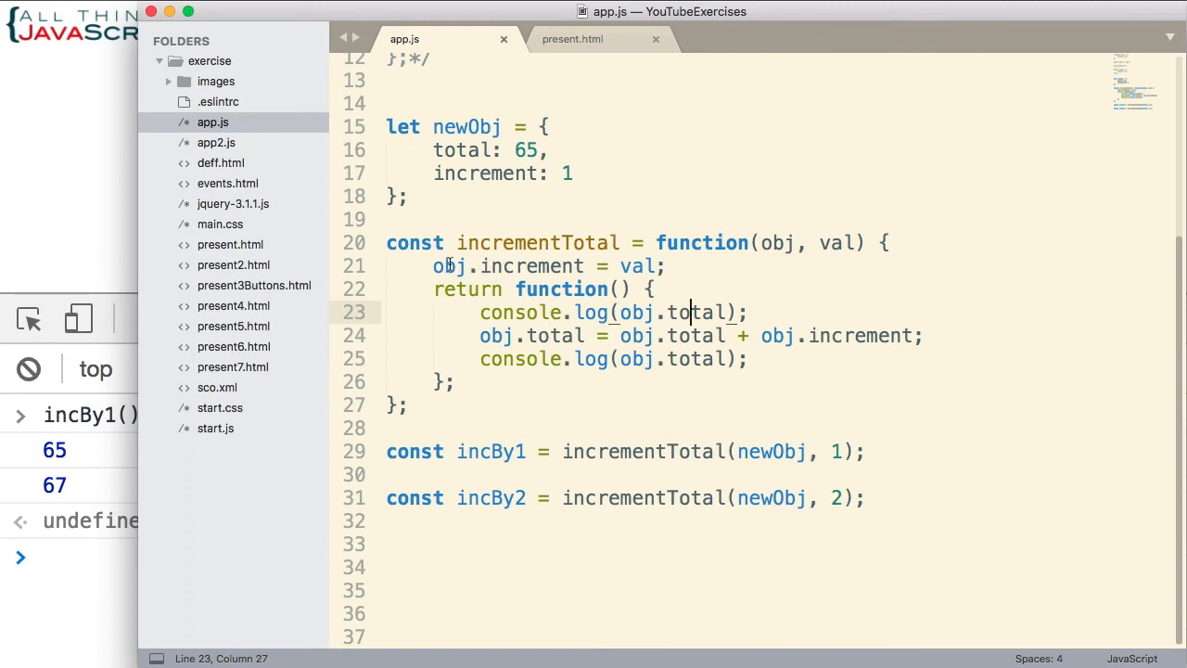
left_click(632, 266)
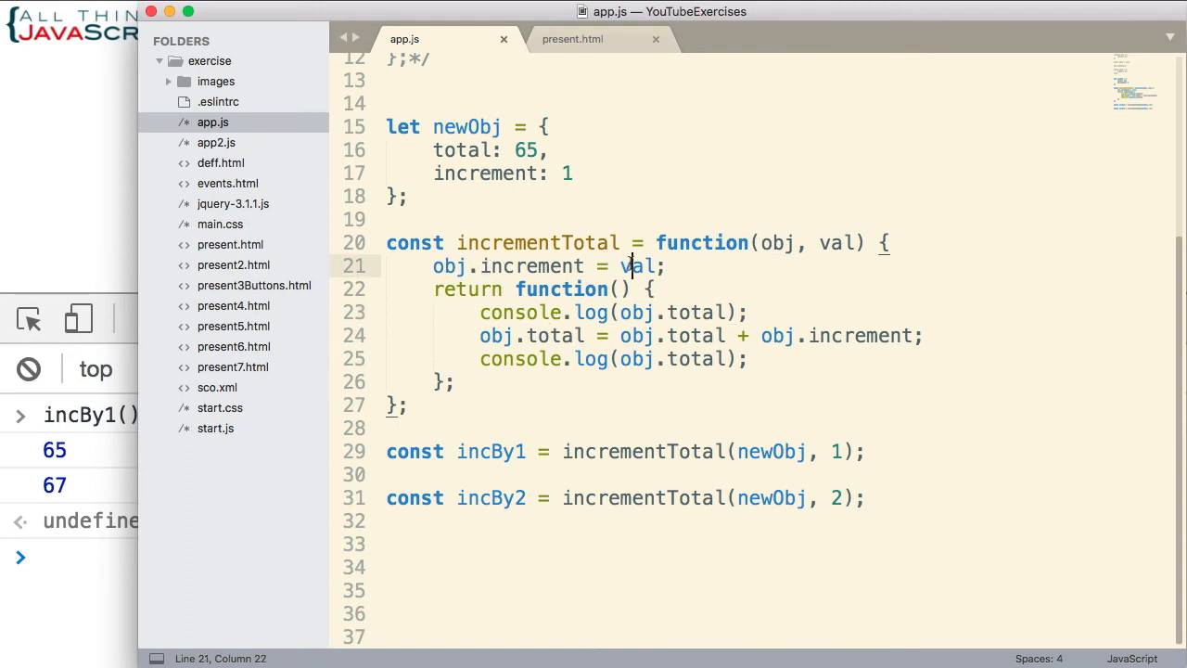
double_click(631, 267)
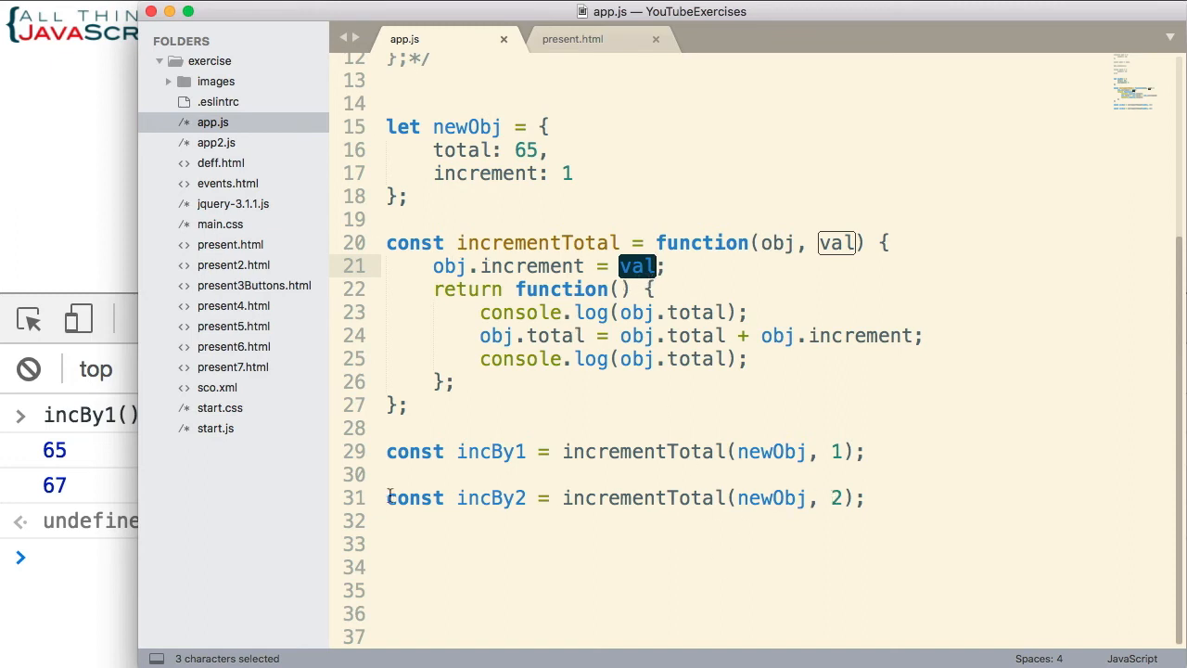
left_click_drag(385, 498, 868, 498)
left_click(866, 499)
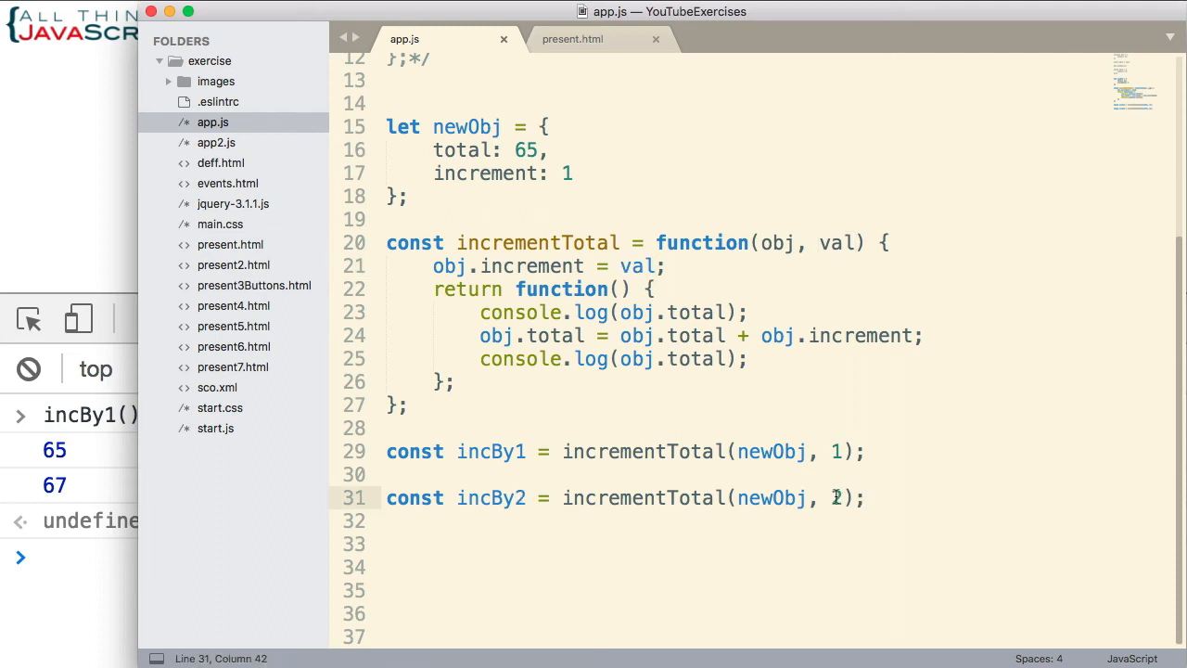
double_click(836, 498)
double_click(484, 452)
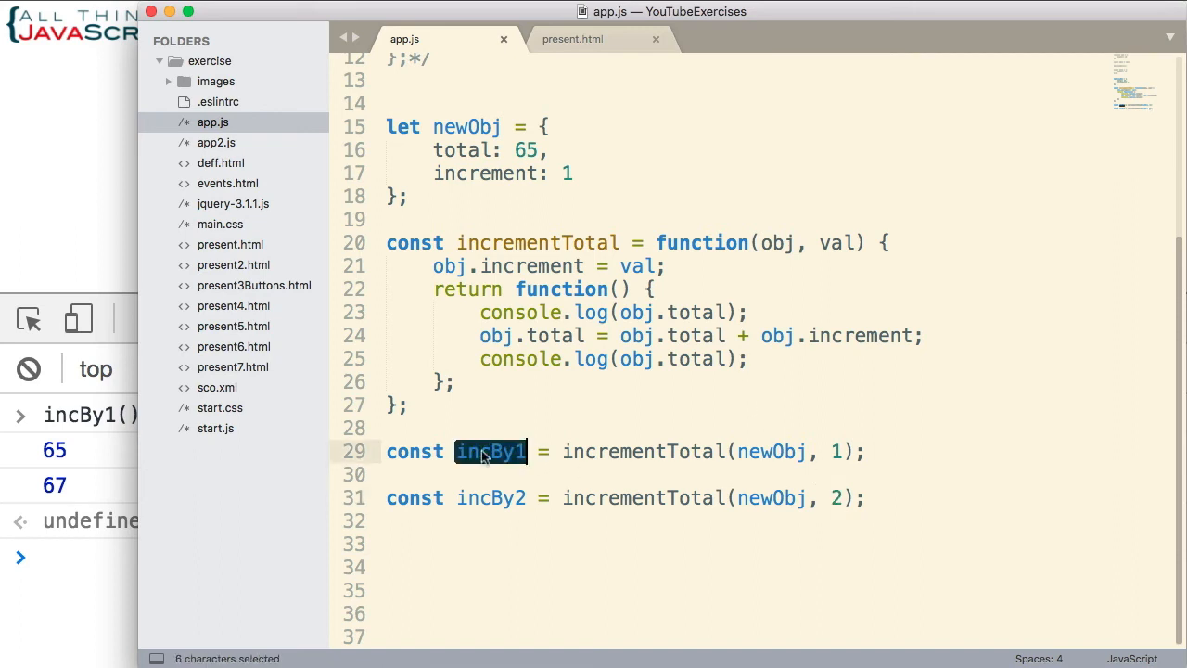
mouse_move(640, 451)
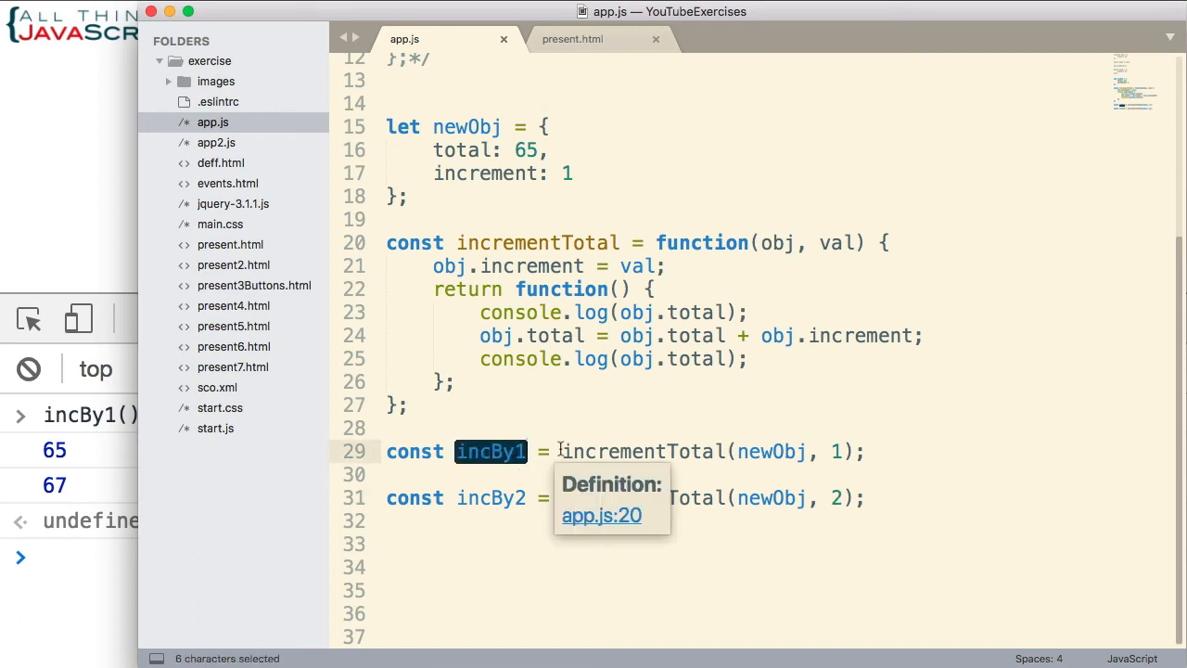
left_click(70, 561)
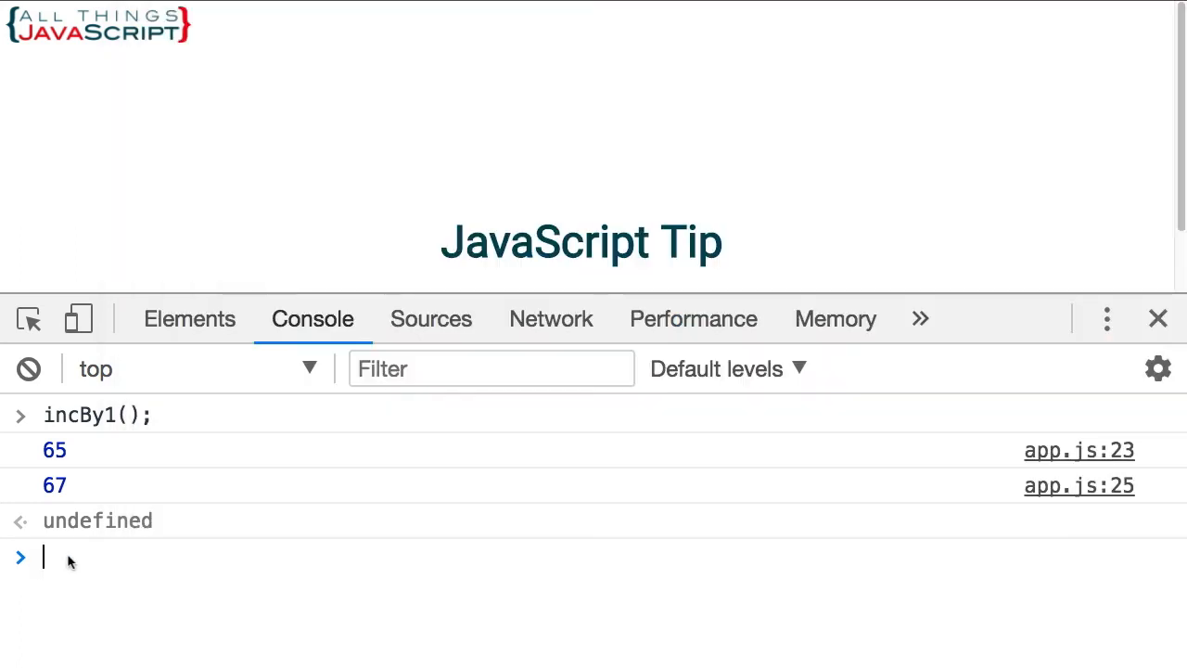
type("newObj;")
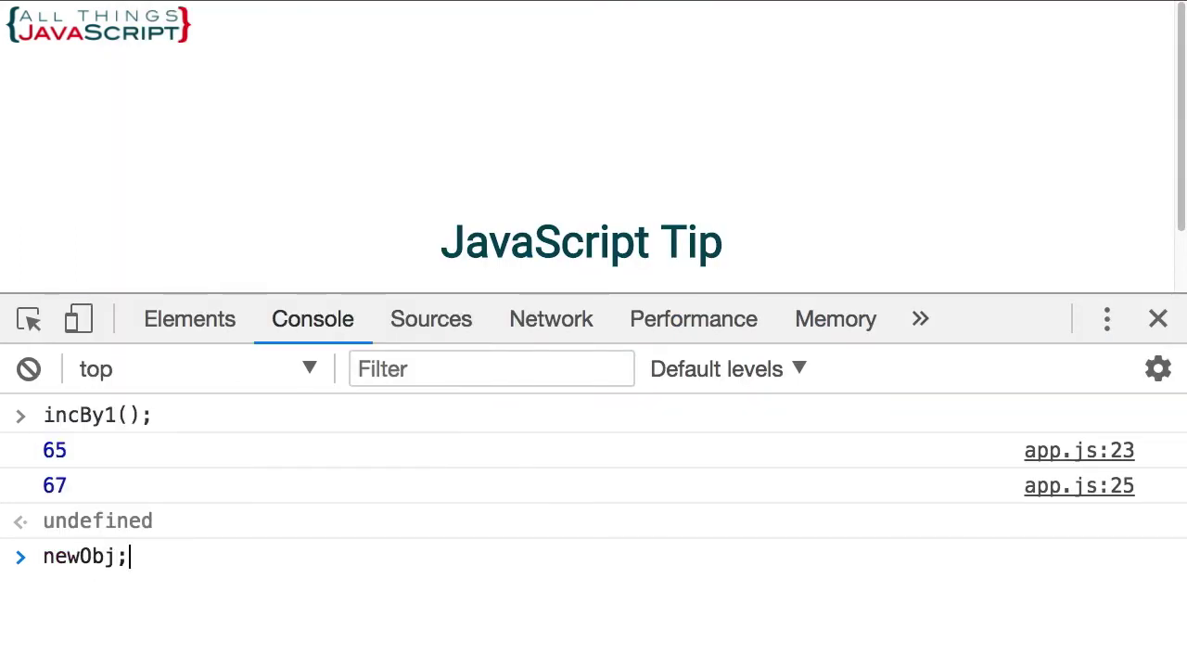
- Evaluate newObj in the console, showing {total: 67, increment: 2}, then return to the editor
key("Return")
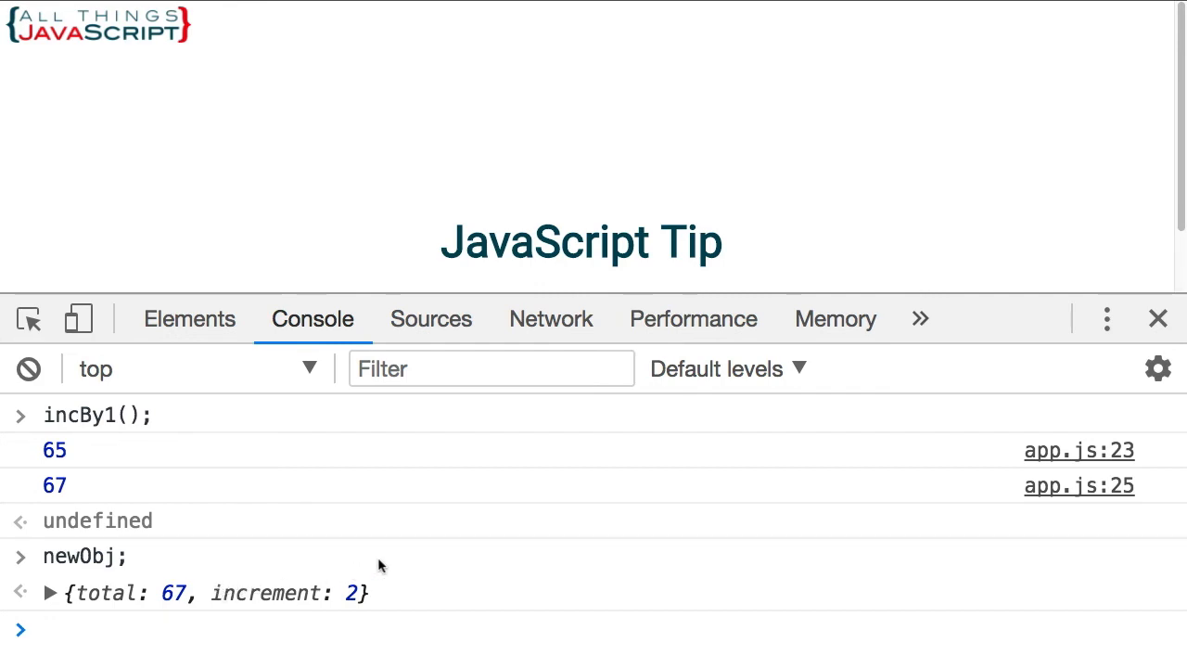
key("super+Tab")
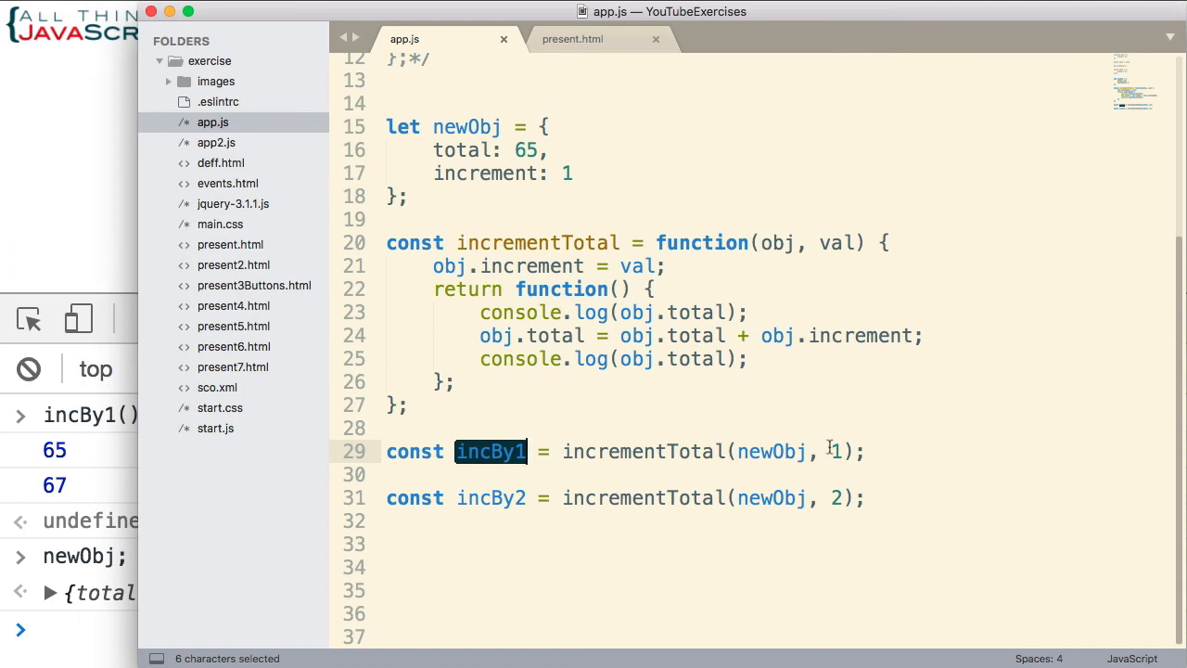
- Paste a second factory, incrementTotal2, below the incrementTotal function
double_click(837, 451)
left_click(843, 498)
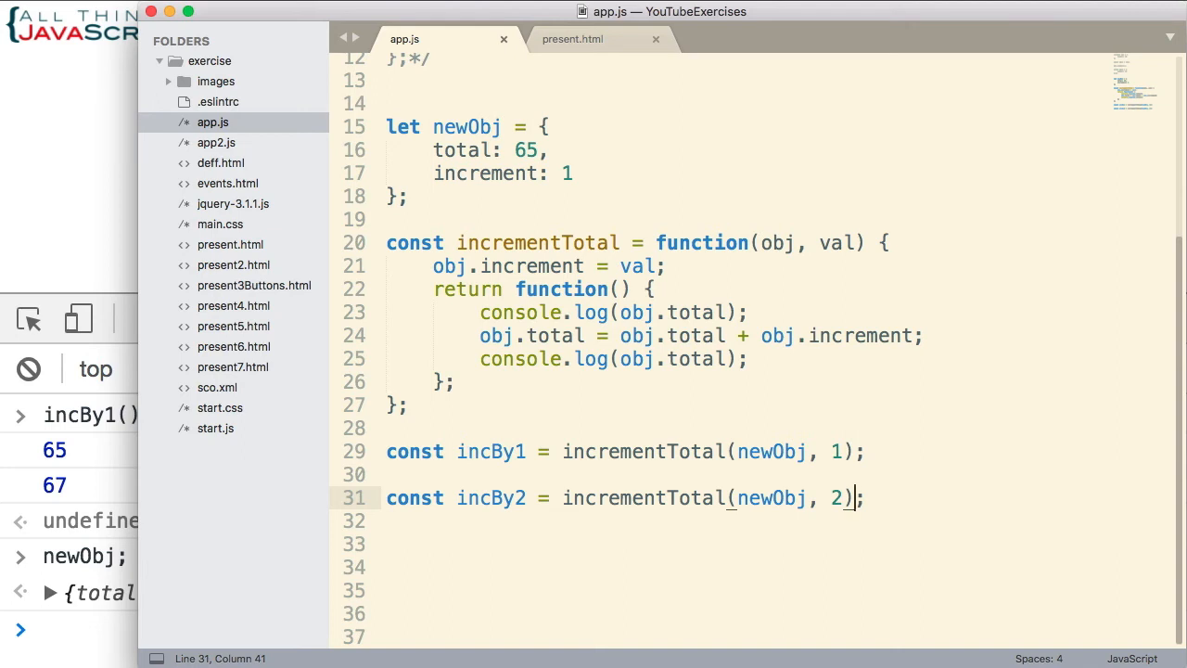
left_click(43, 579)
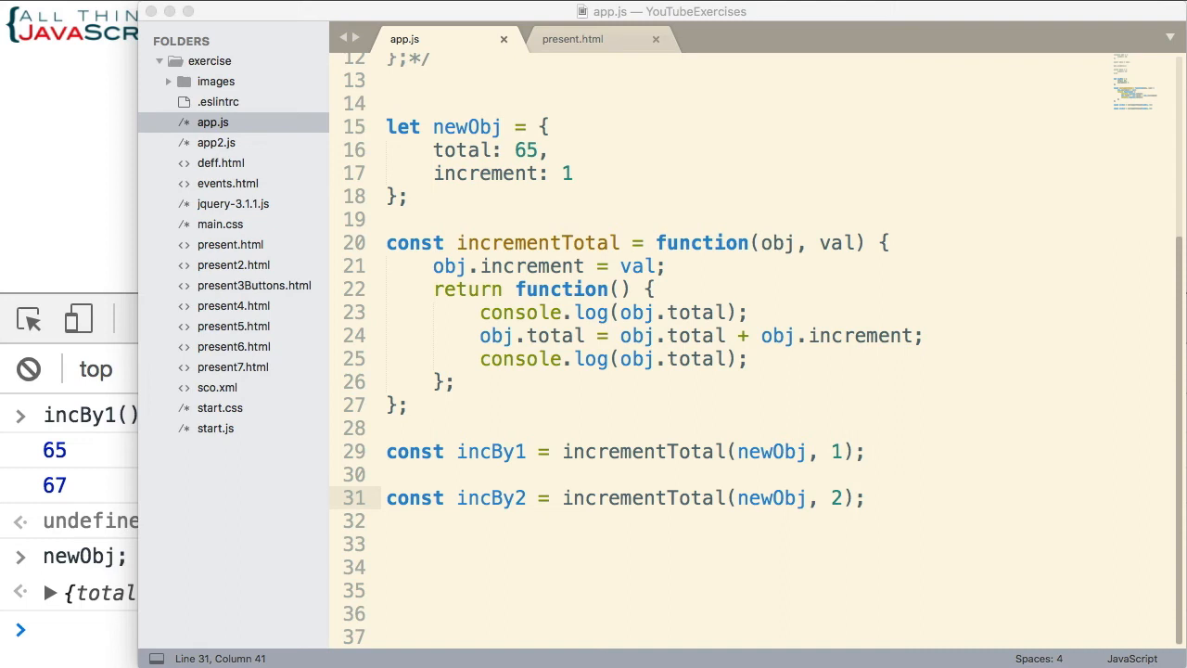
left_click(429, 403)
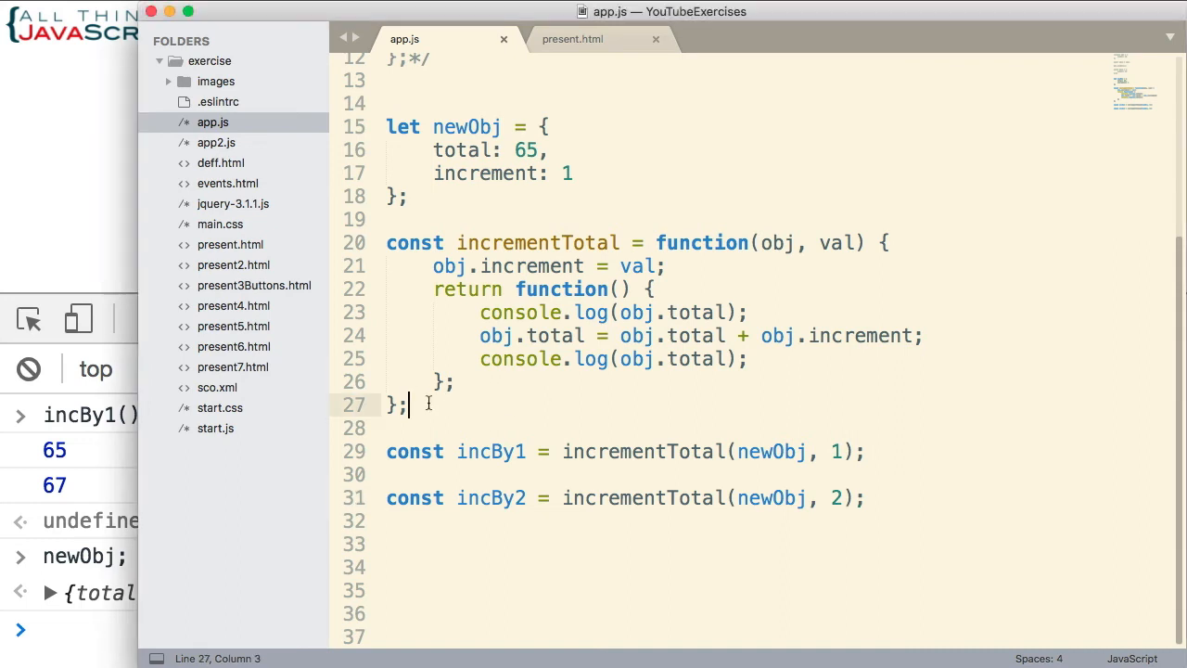
key("Return")
key("Return")
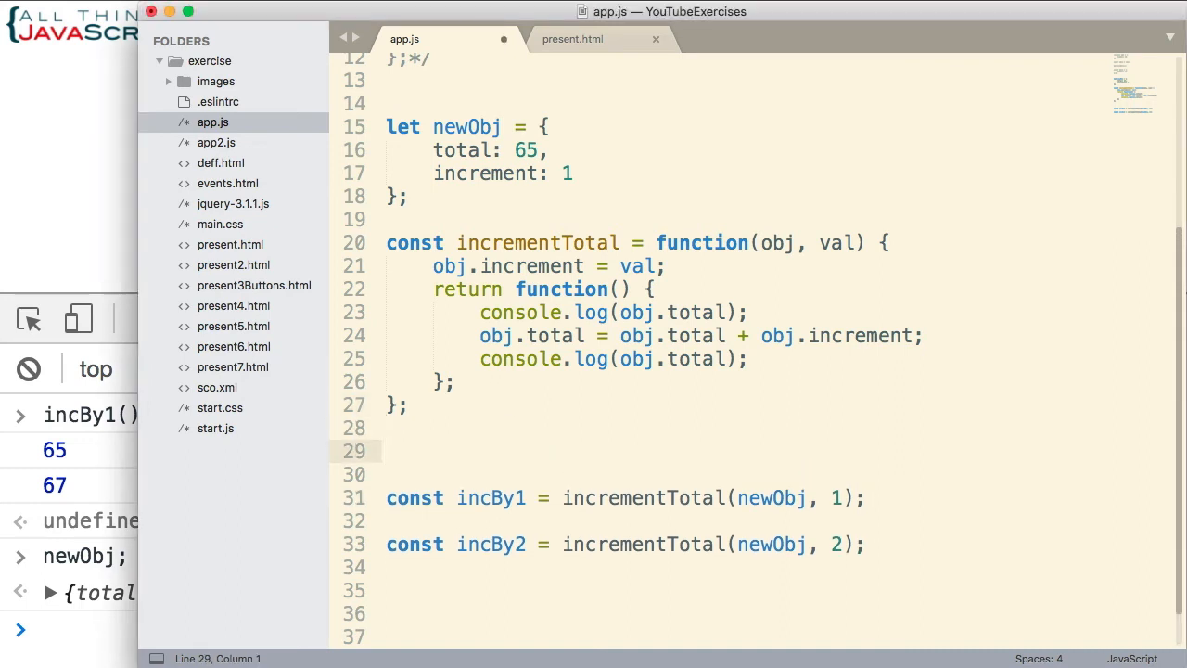
type("const incrementTotal2 = function(obj2, val) {     obj2.increment = val;     return function() {         console.log(obj2.total);         obj2.total = obj2.total + obj2.increment;         console.log(obj2.total);     }; };")
scroll(680, 463, "down", 3)
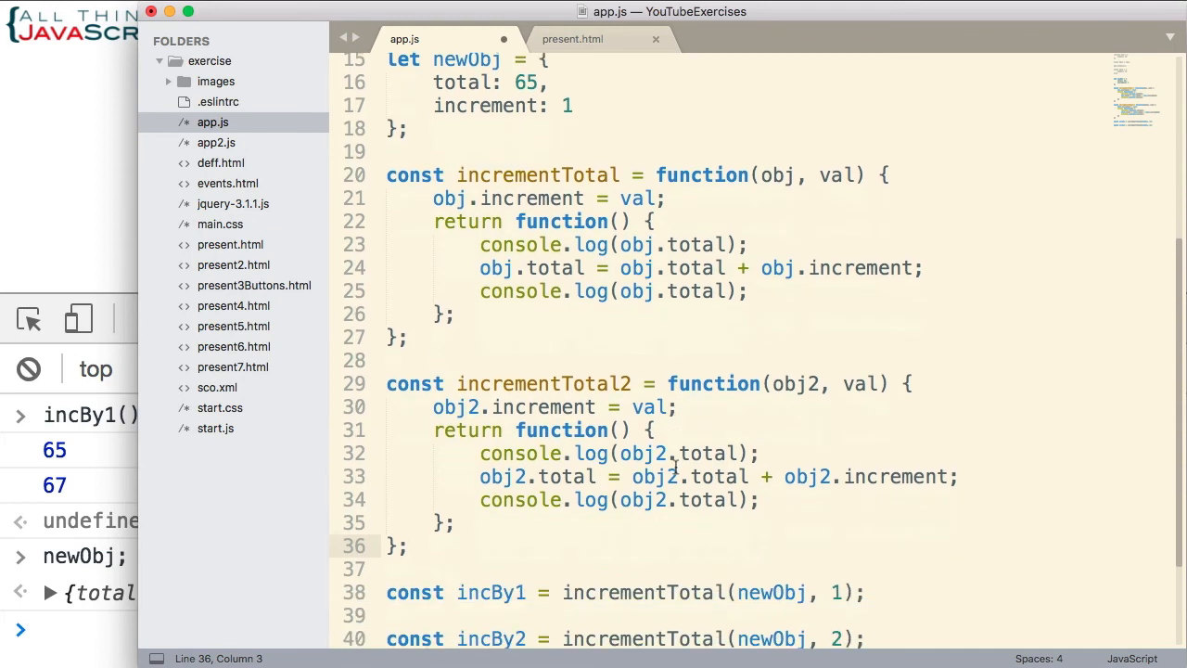
scroll(680, 464, "down", 2)
left_click_drag(770, 331, 820, 331)
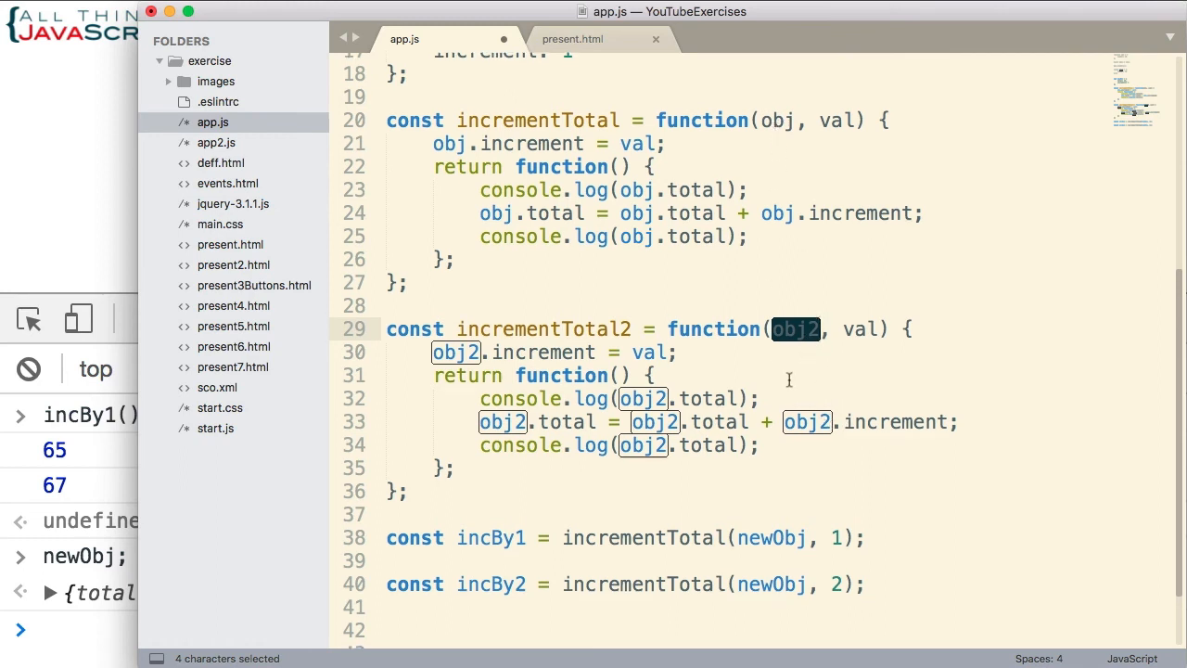
scroll(788, 380, "down", 1)
- Make incBy2 call incrementTotal2, save app.js and bring the browser forward
left_click(529, 551)
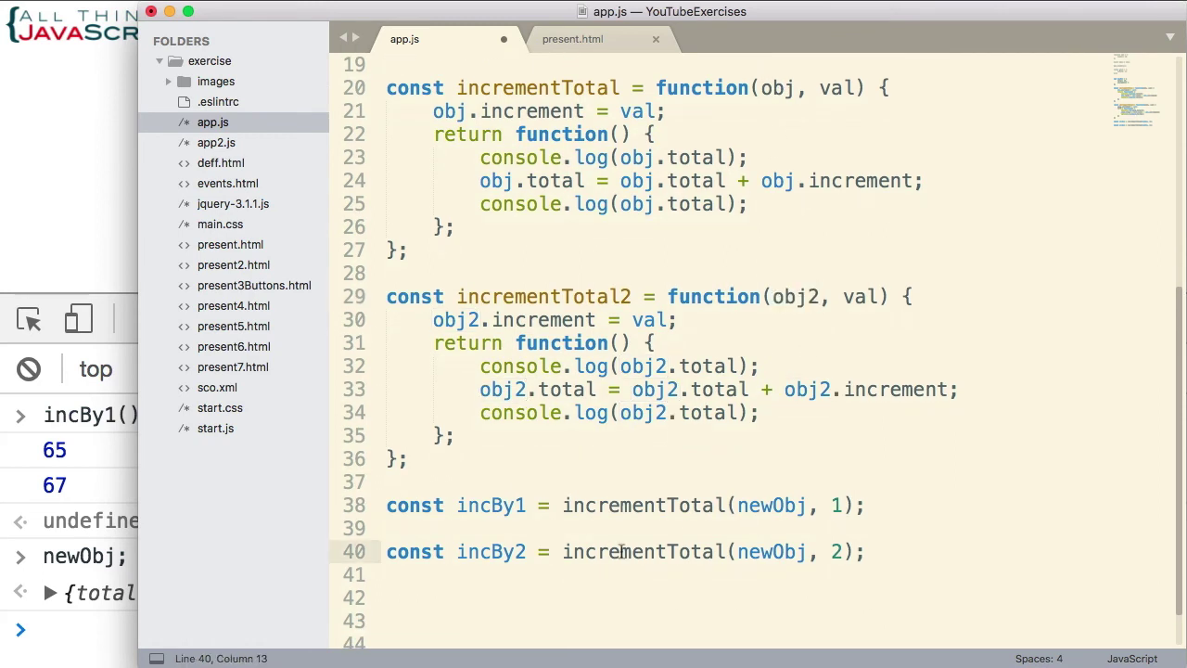
left_click(729, 552)
type("2")
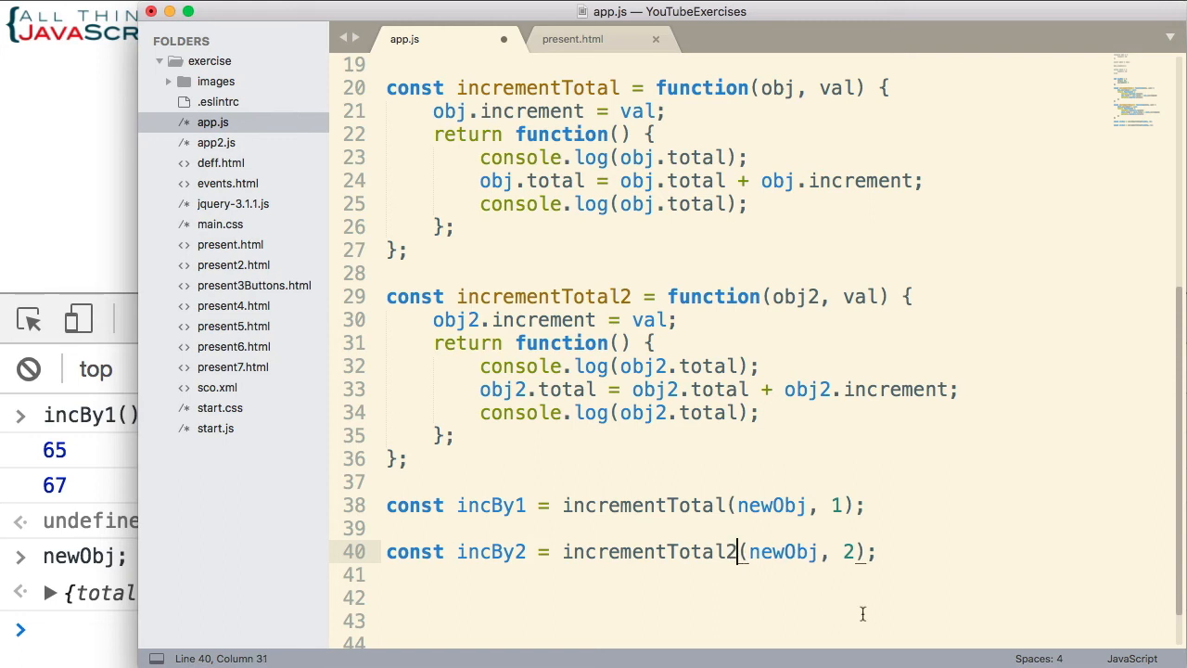
scroll(759, 577, "down", 1)
key("super+s")
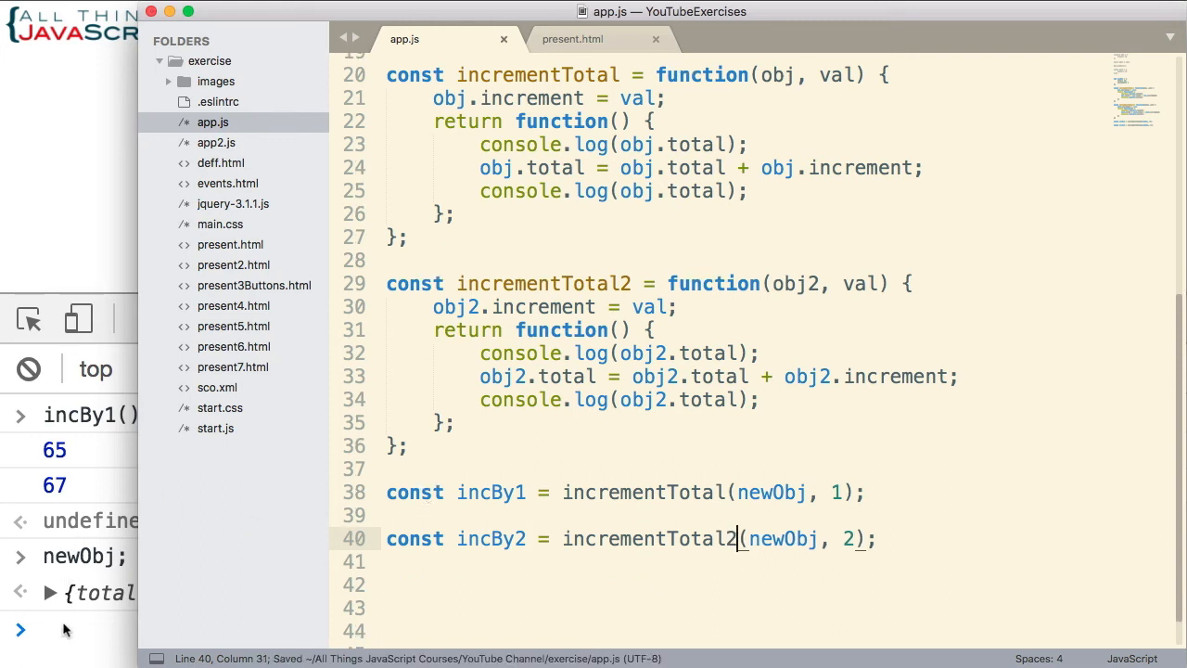
left_click(63, 632)
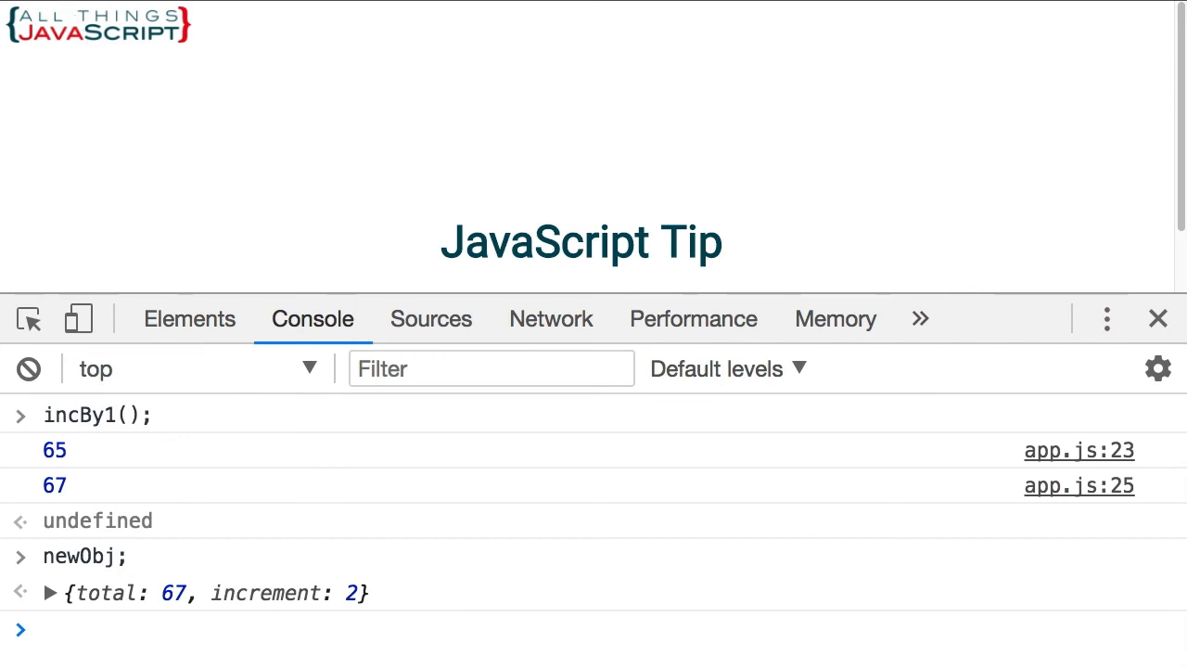
- Reload the page and run incBy1() to log 65 then 67 again
key("super+r")
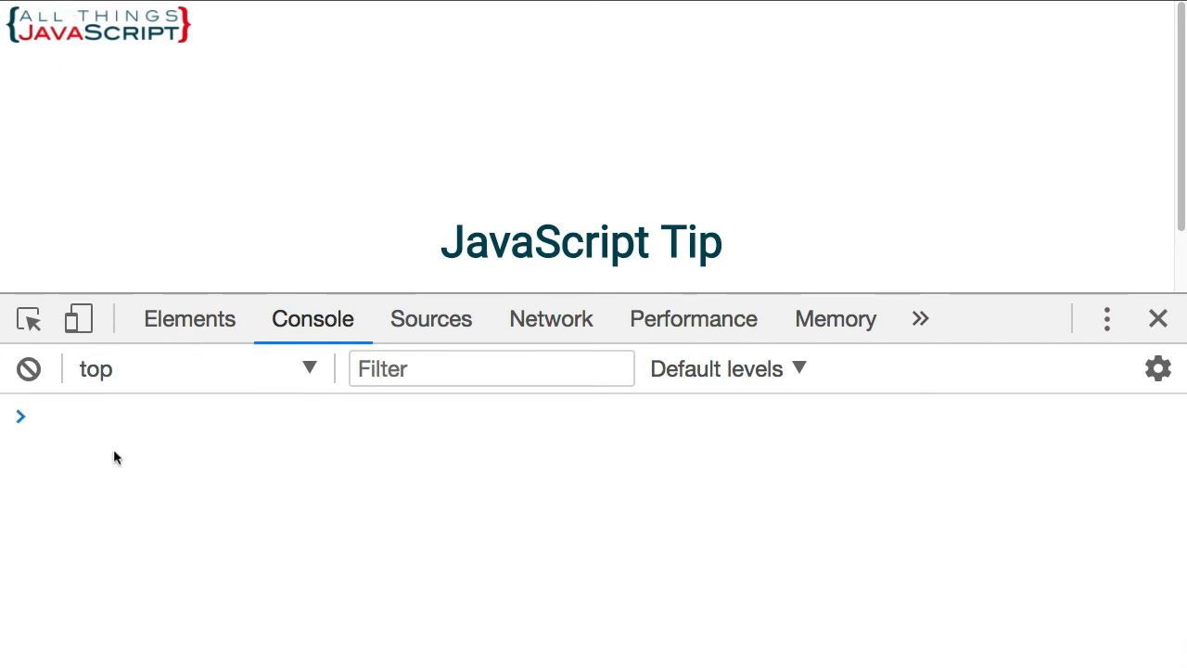
type("incBy")
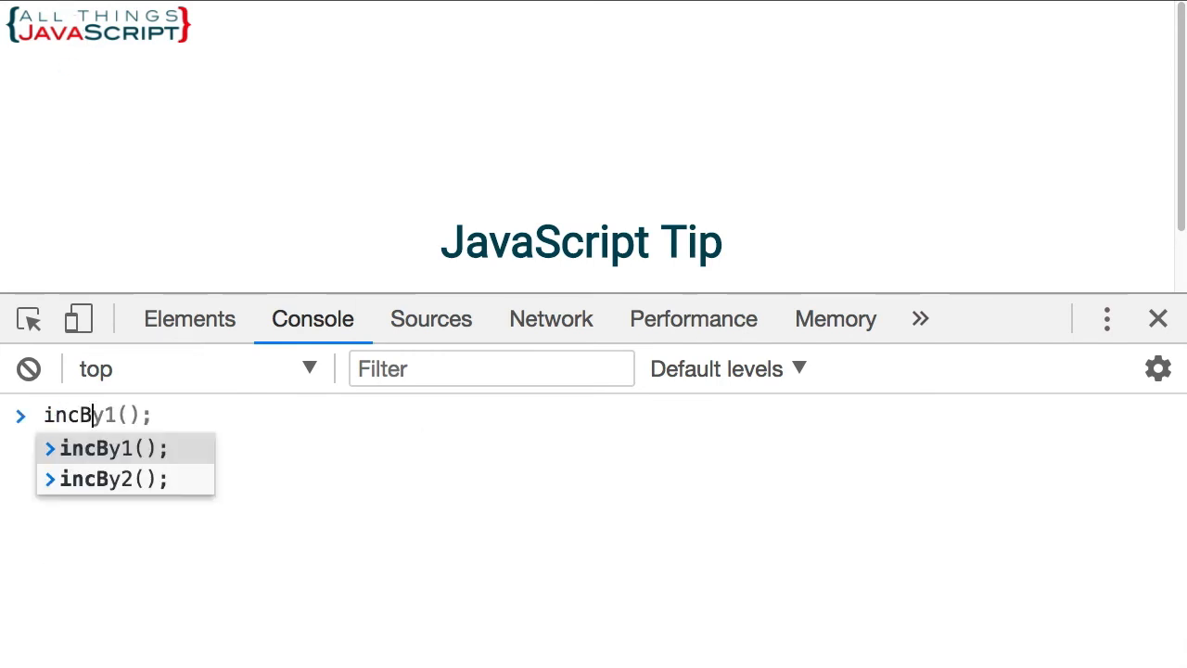
type("1();")
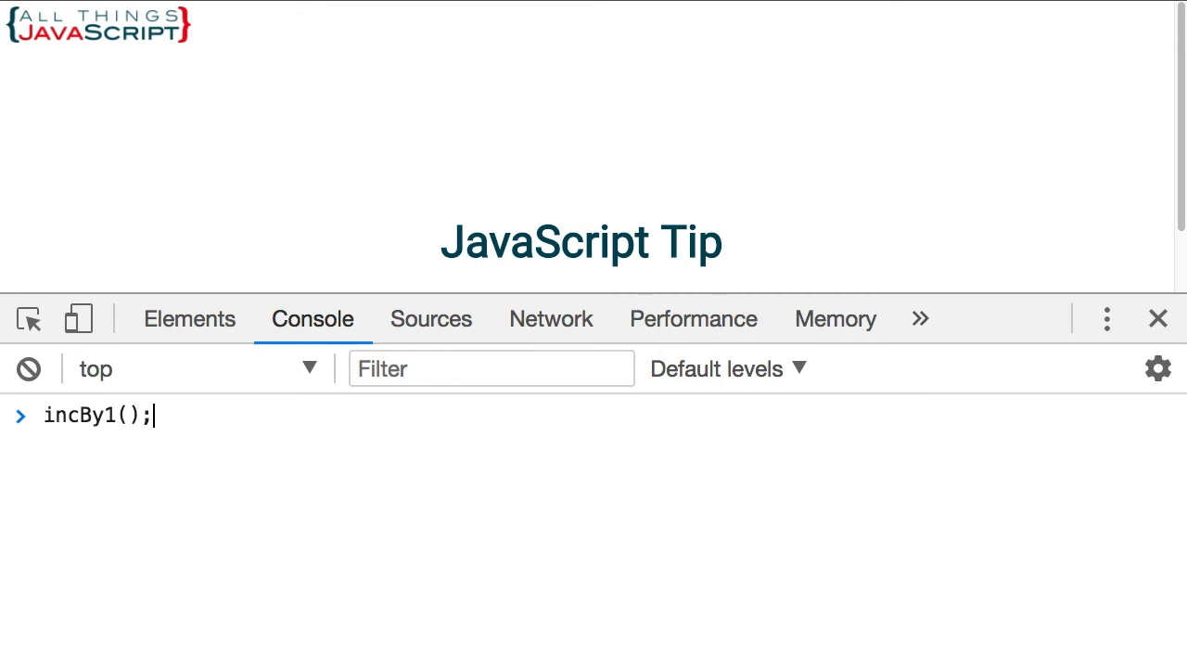
key("Return")
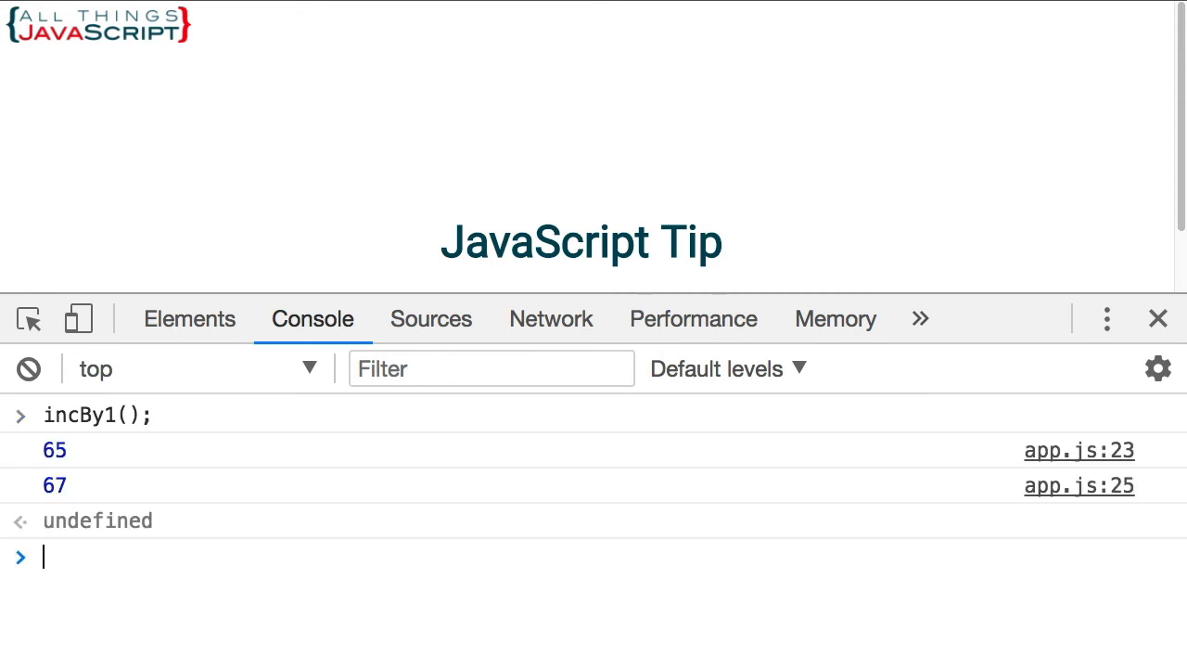
key("super+Tab")
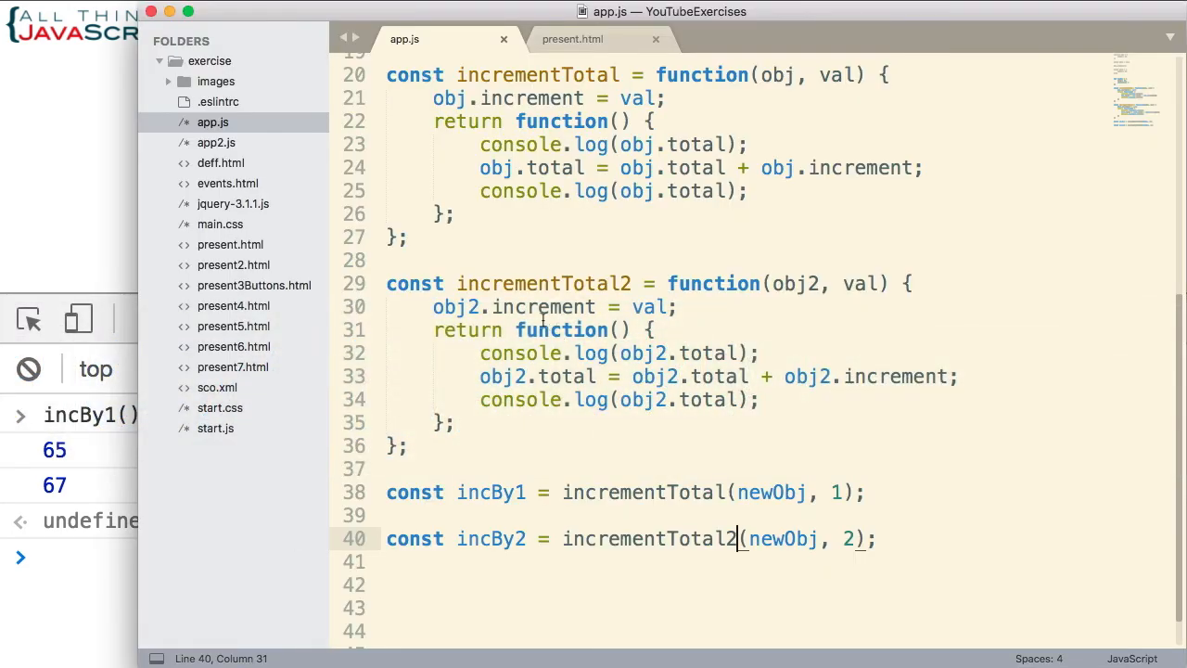
- Highlight newObj occurrences on the incBy1/incBy2 lines and its object body
double_click(763, 492)
double_click(775, 540)
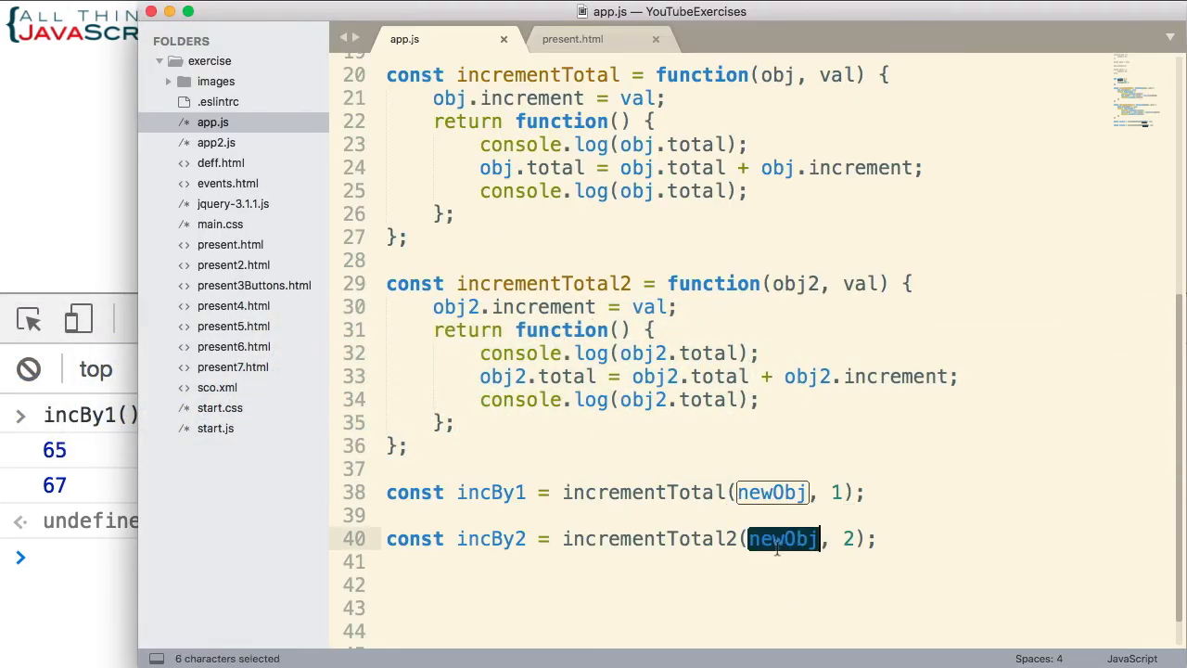
double_click(773, 492)
double_click(787, 540)
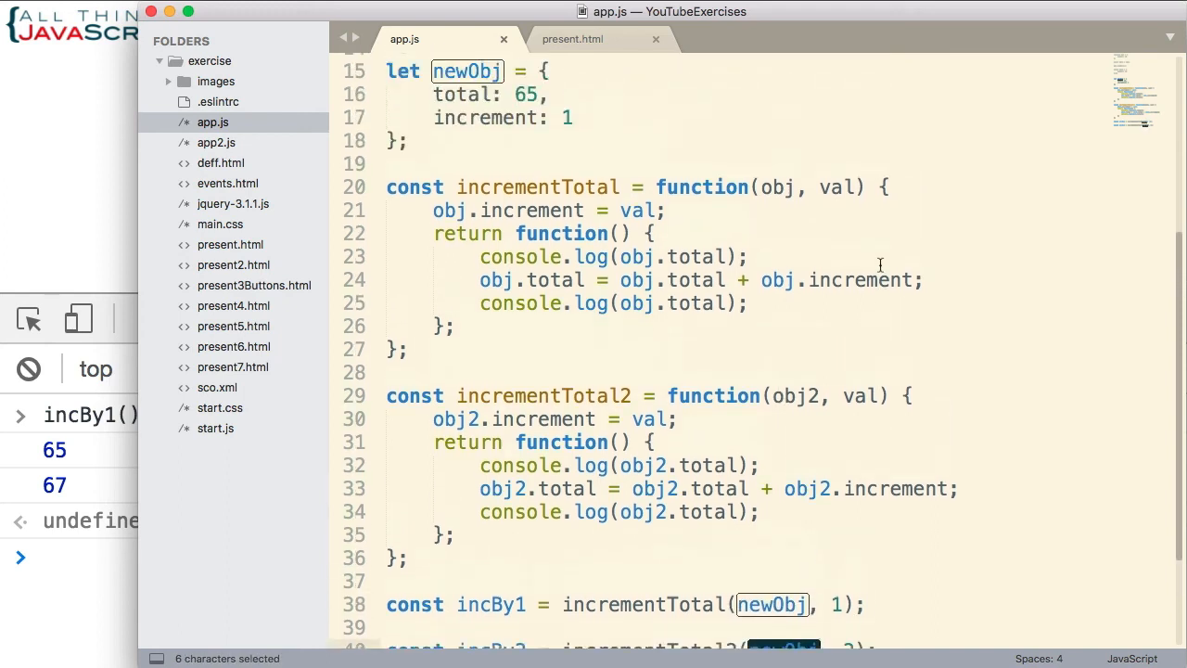
scroll(881, 273, "up", 5)
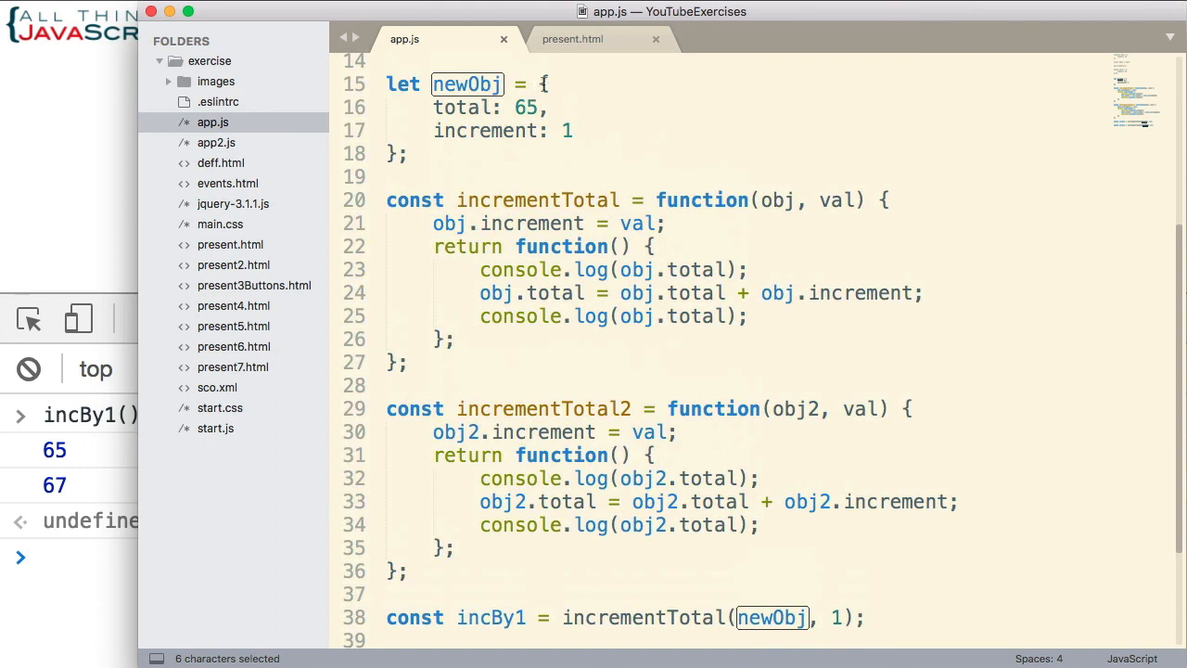
left_click_drag(541, 83, 408, 153)
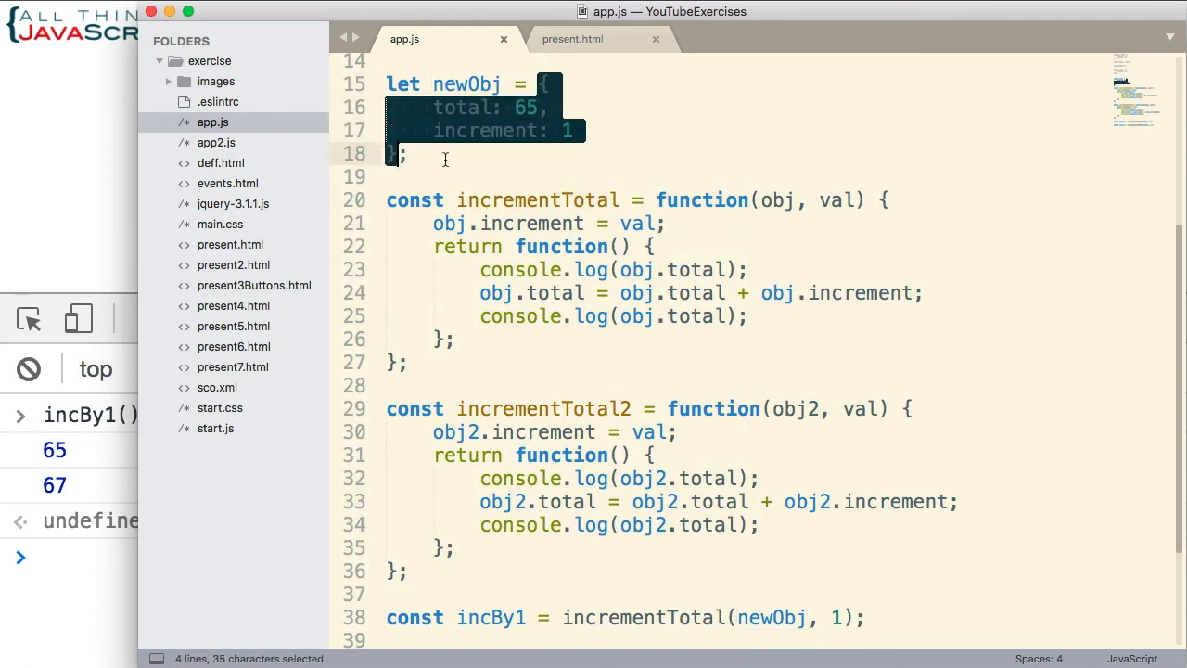
left_click(408, 153)
- Highlight the obj and obj2 parameter uses, then bring the browser console forward
double_click(773, 201)
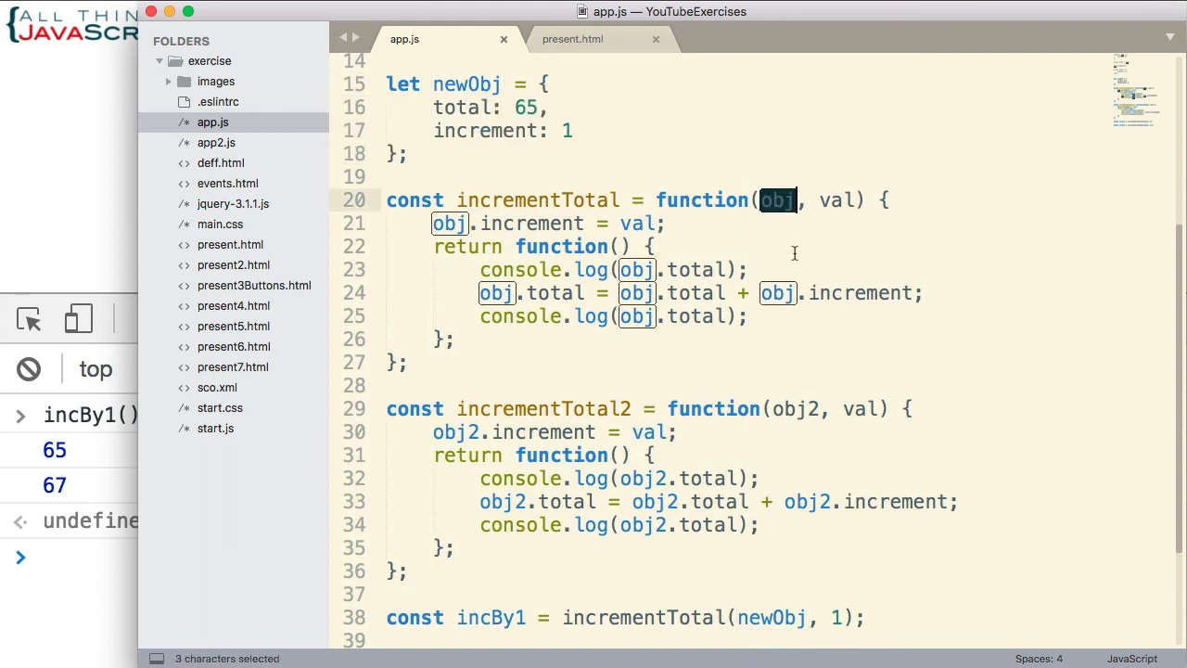
scroll(784, 293, "down", 4)
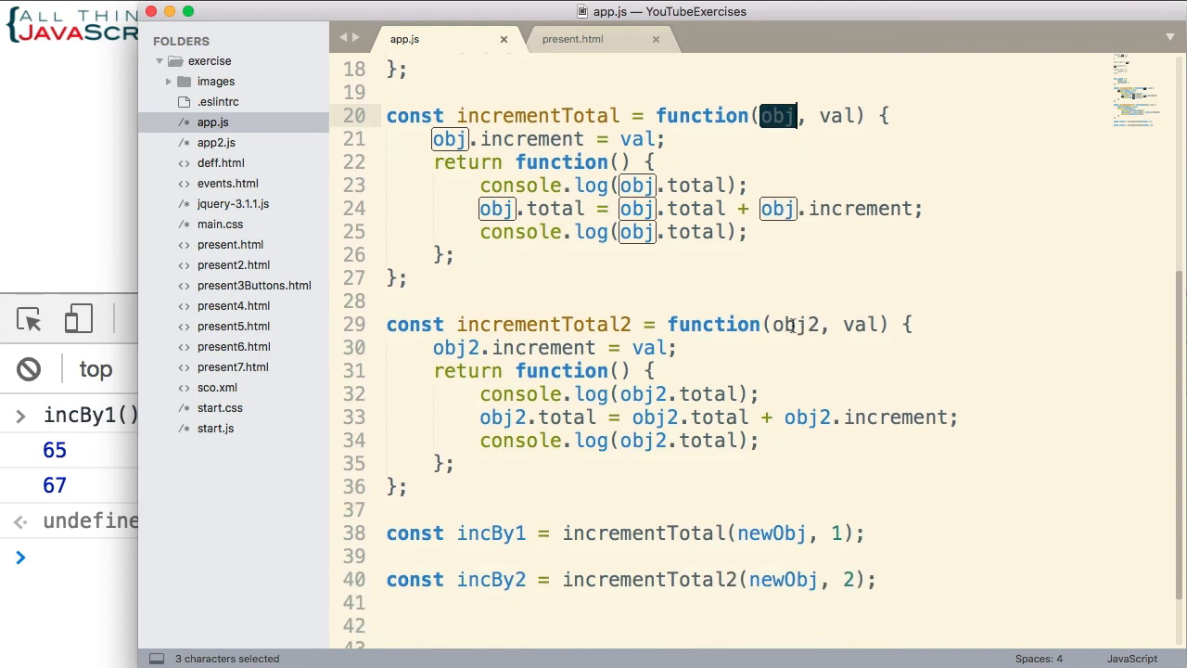
double_click(792, 323)
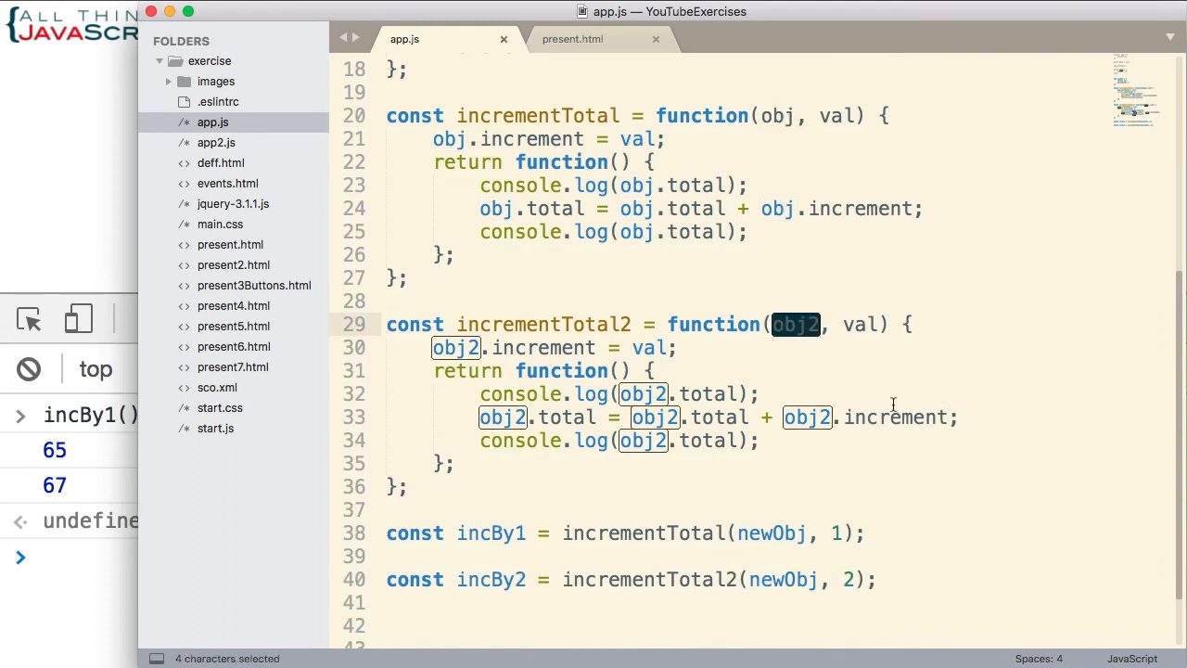
scroll(886, 406, "down", 4)
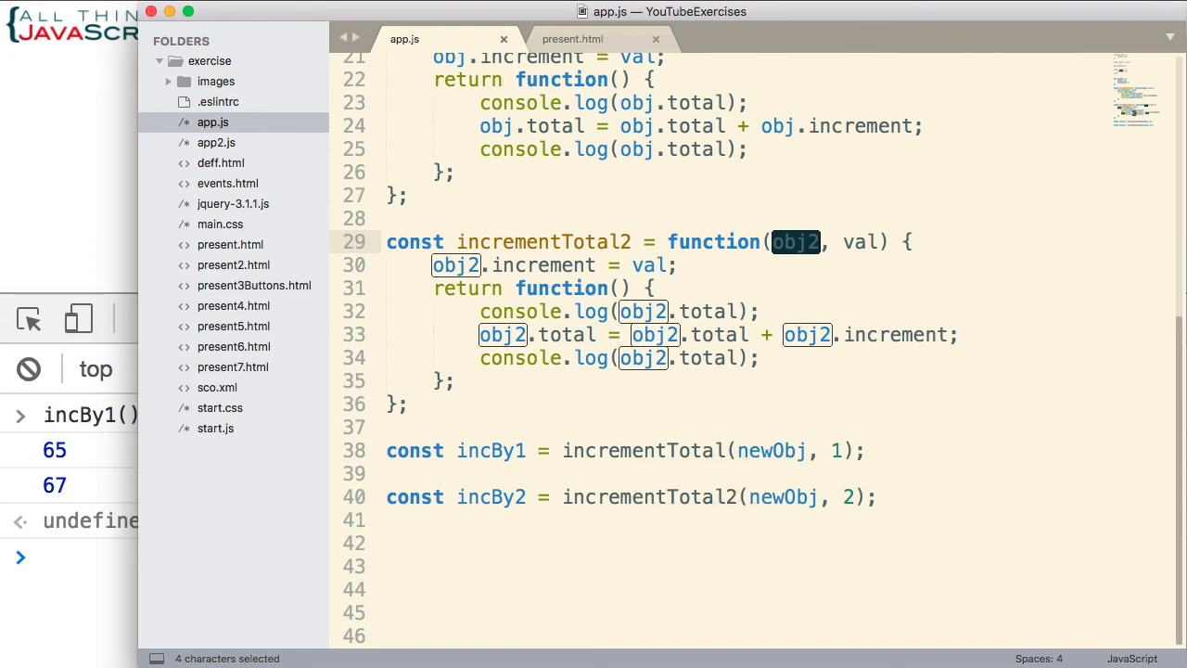
left_click(80, 558)
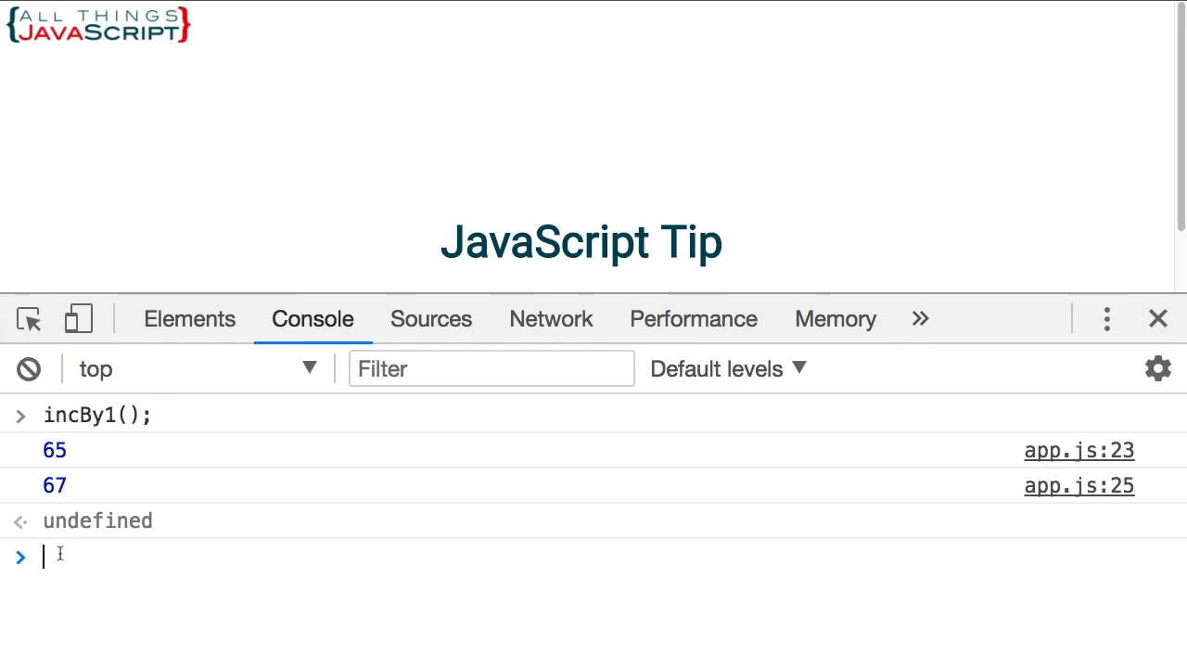
type("incB")
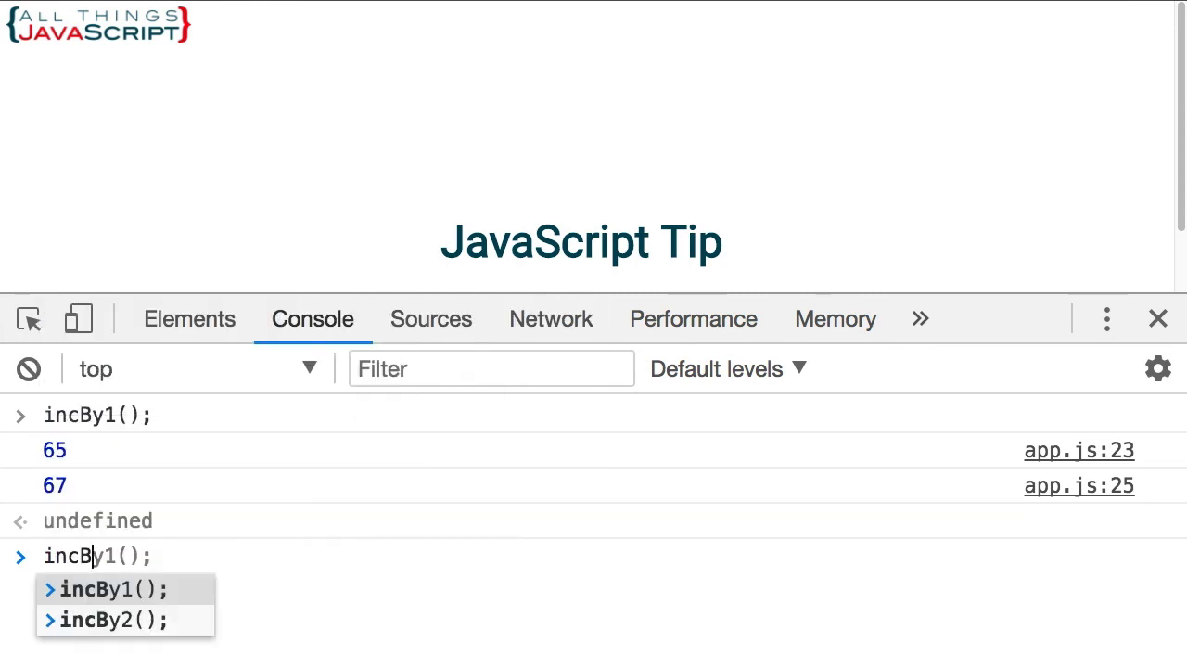
type("y2();")
- Run incBy2() in the console (logs 67 then 69) and return to Sublime Text
key("Return")
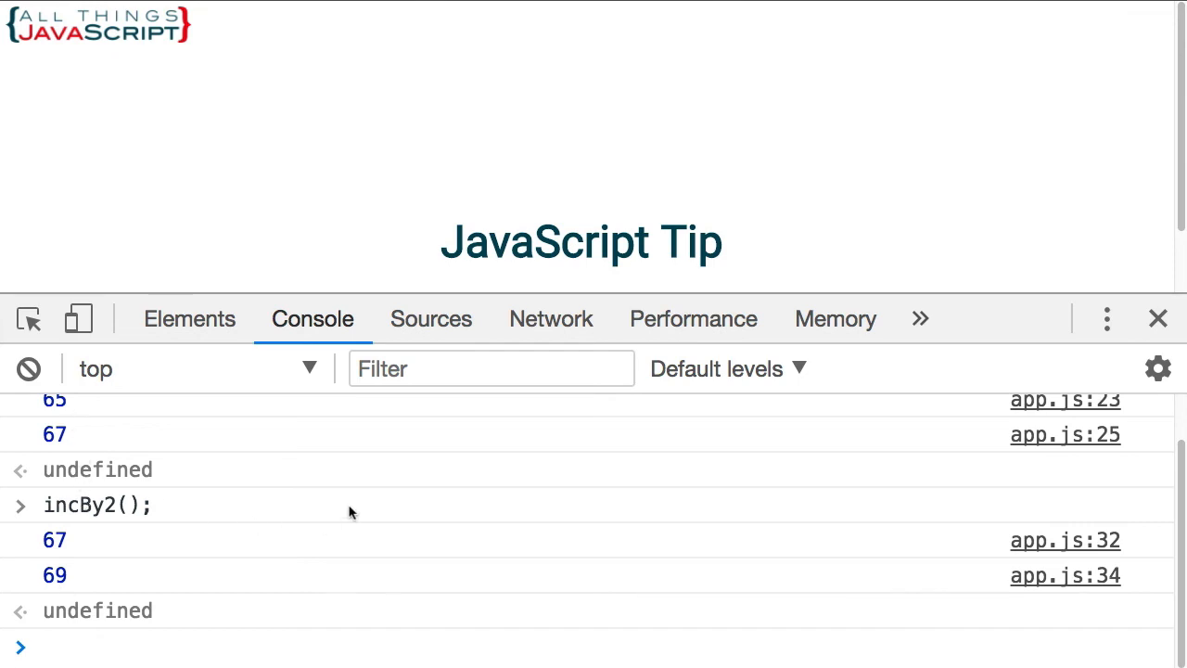
key("super+Tab")
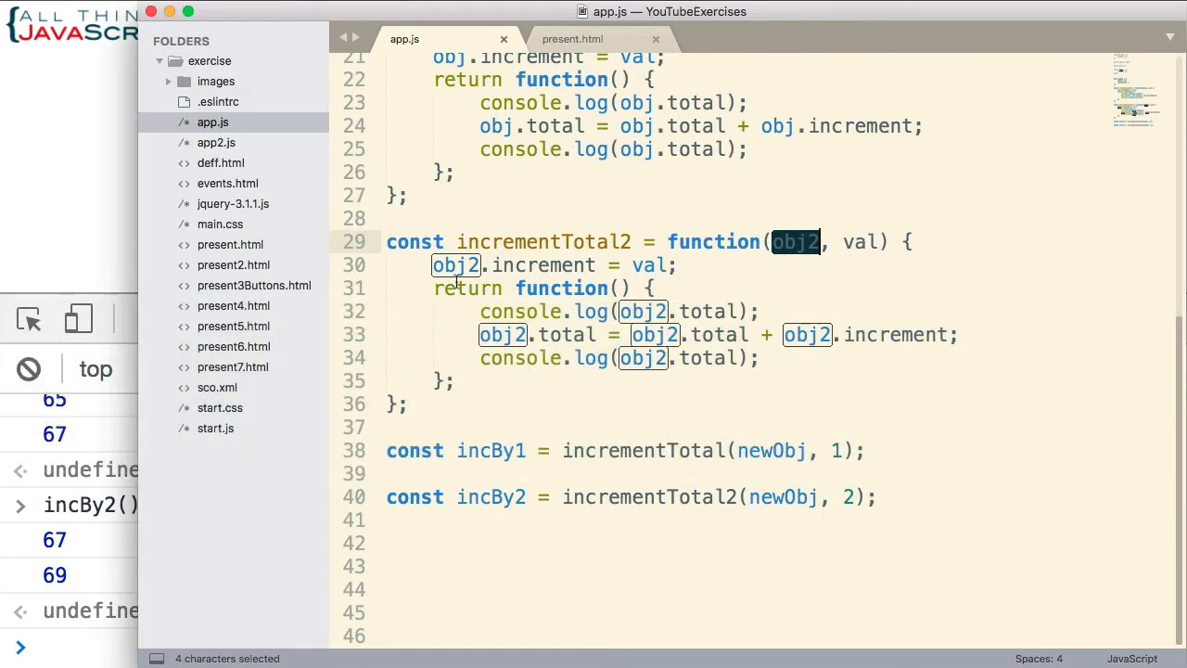
double_click(457, 267)
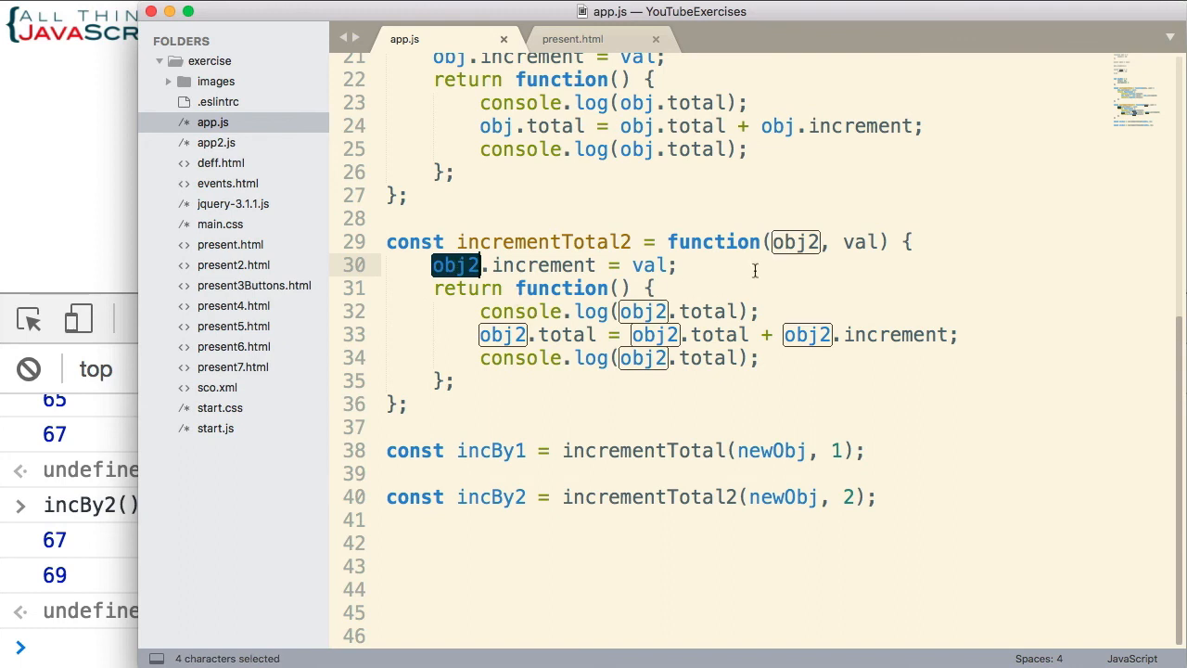
left_click(795, 242)
double_click(794, 242)
scroll(749, 316, "up", 1)
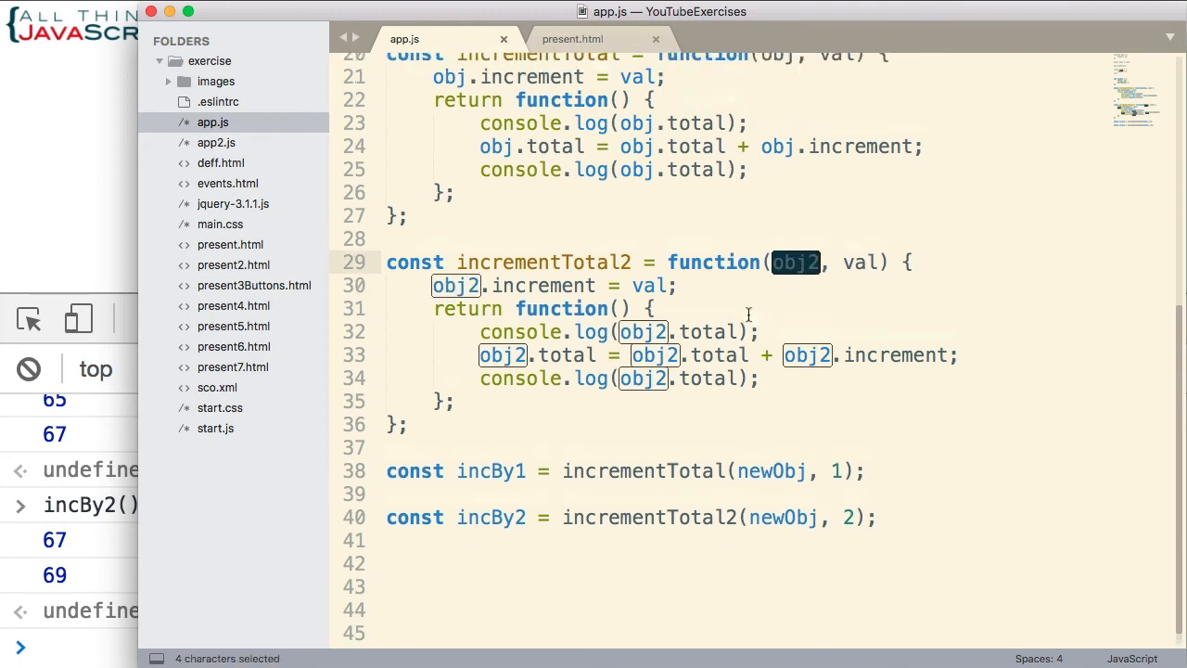
double_click(776, 63)
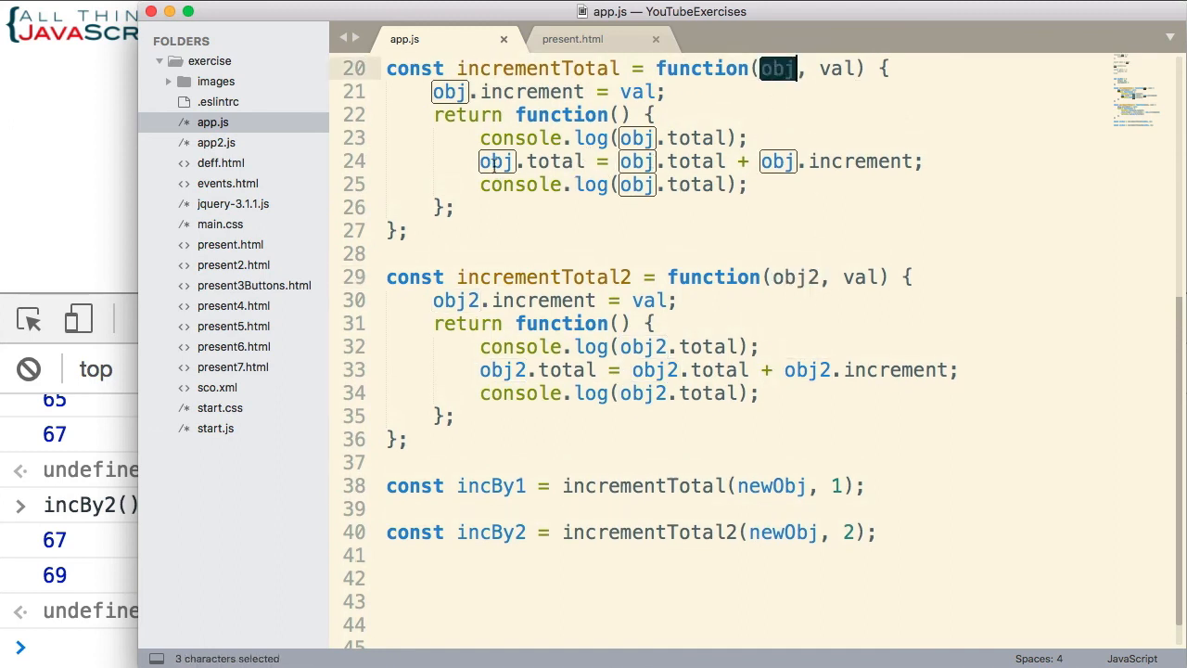
double_click(497, 163)
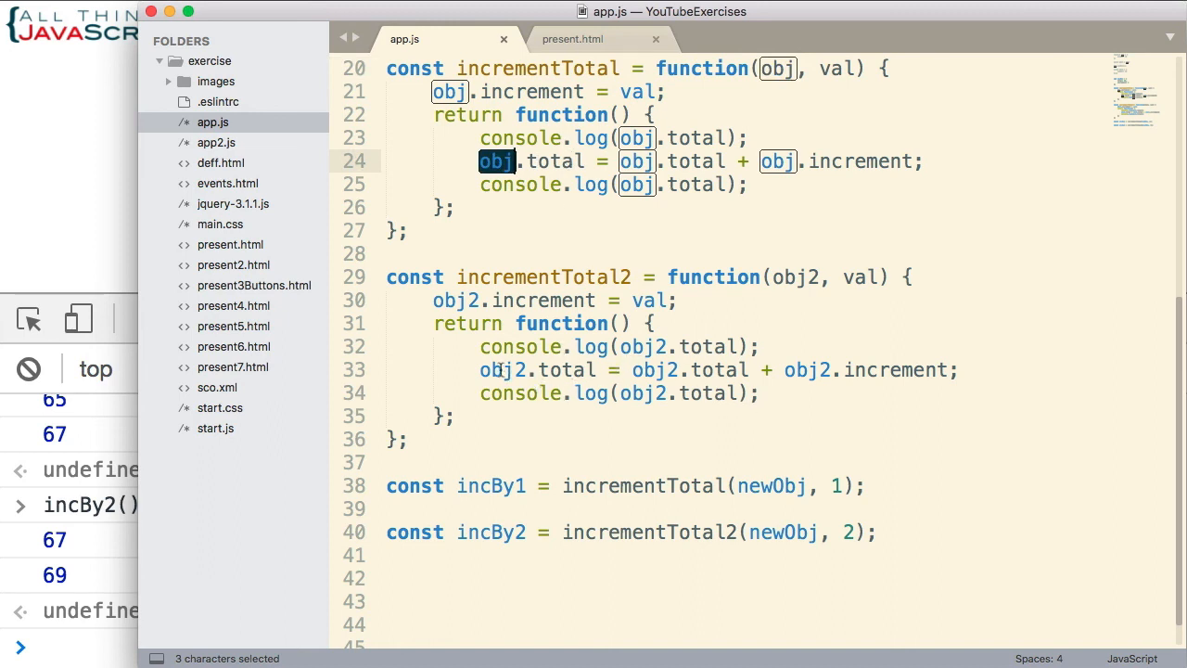
double_click(501, 370)
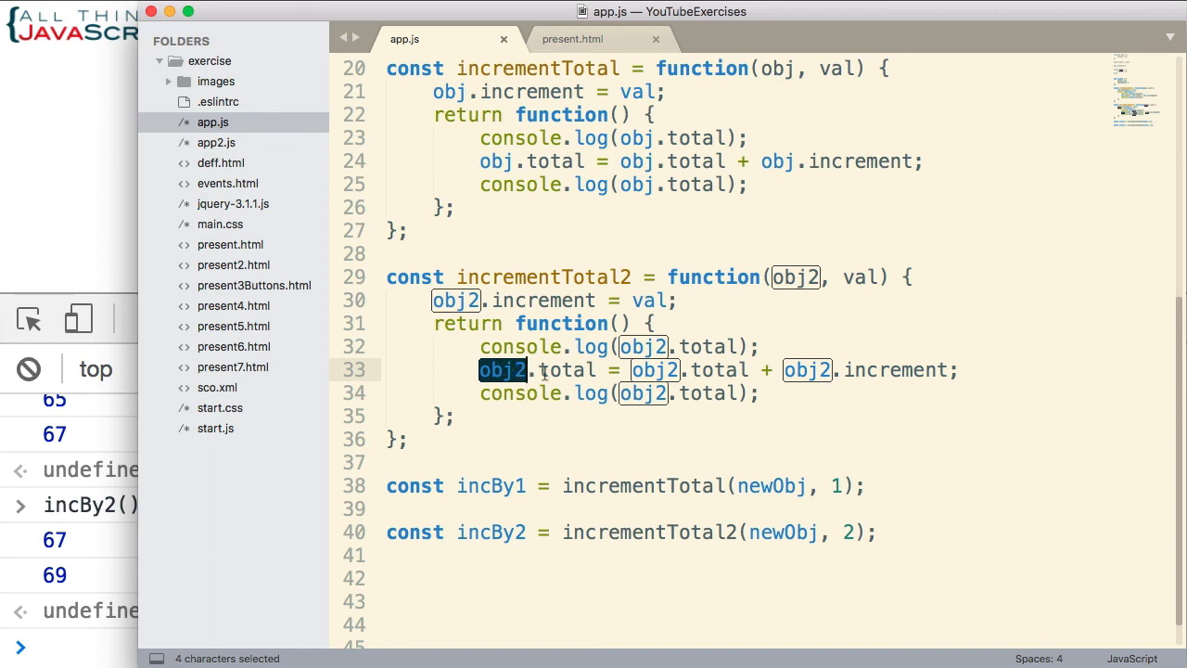
scroll(579, 314, "up", 1)
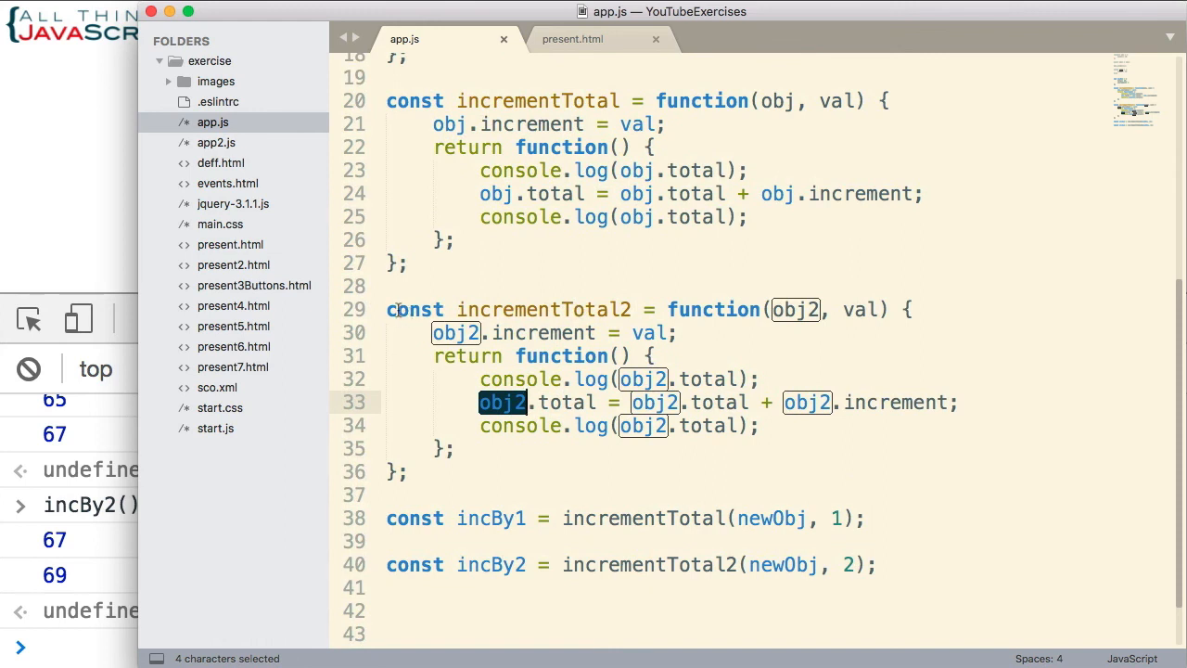
- Remove the incrementTotal2 function block and its leftover blank line from app.js
left_click_drag(387, 309, 443, 449)
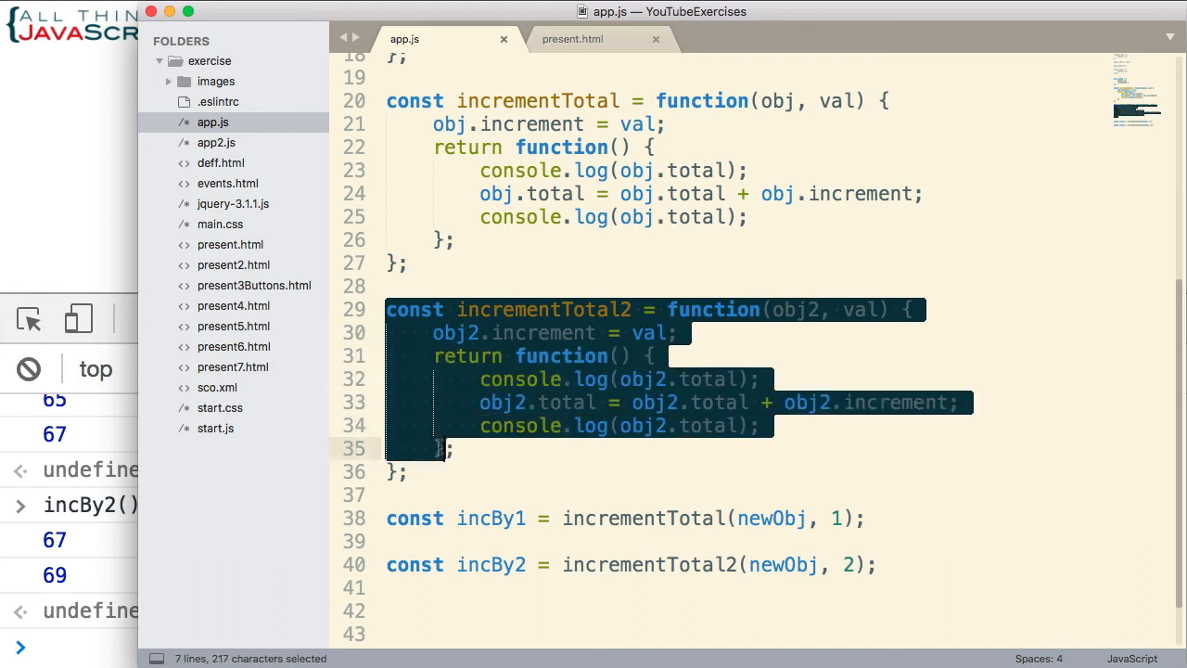
key("shift+Down")
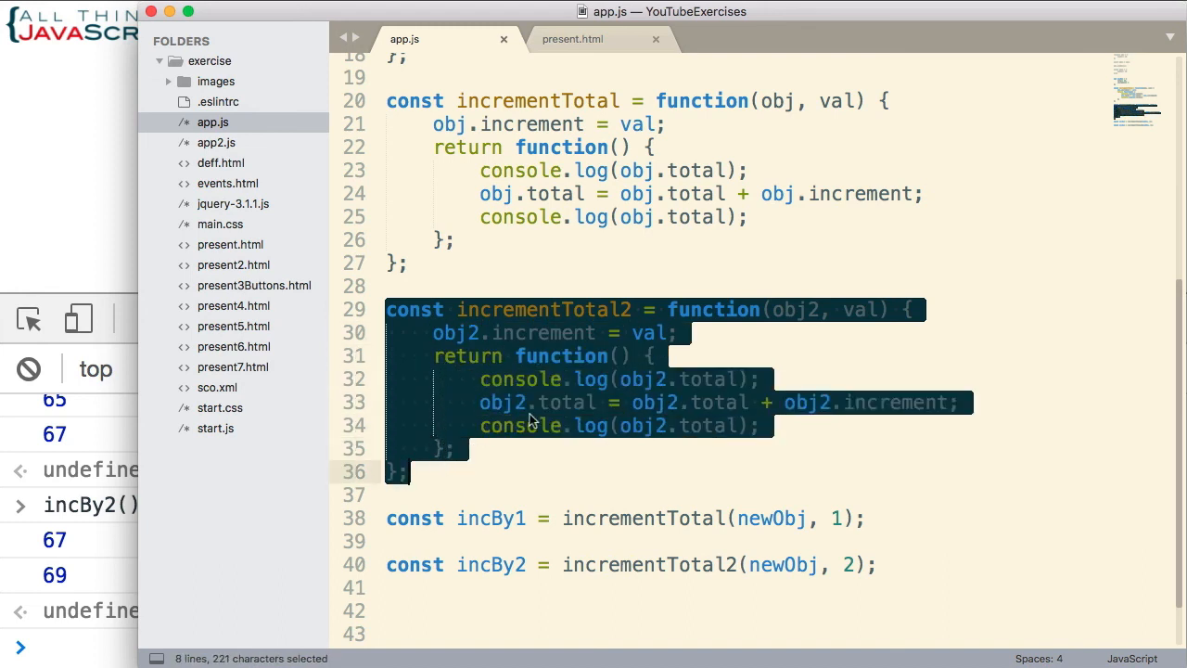
key("BackSpace")
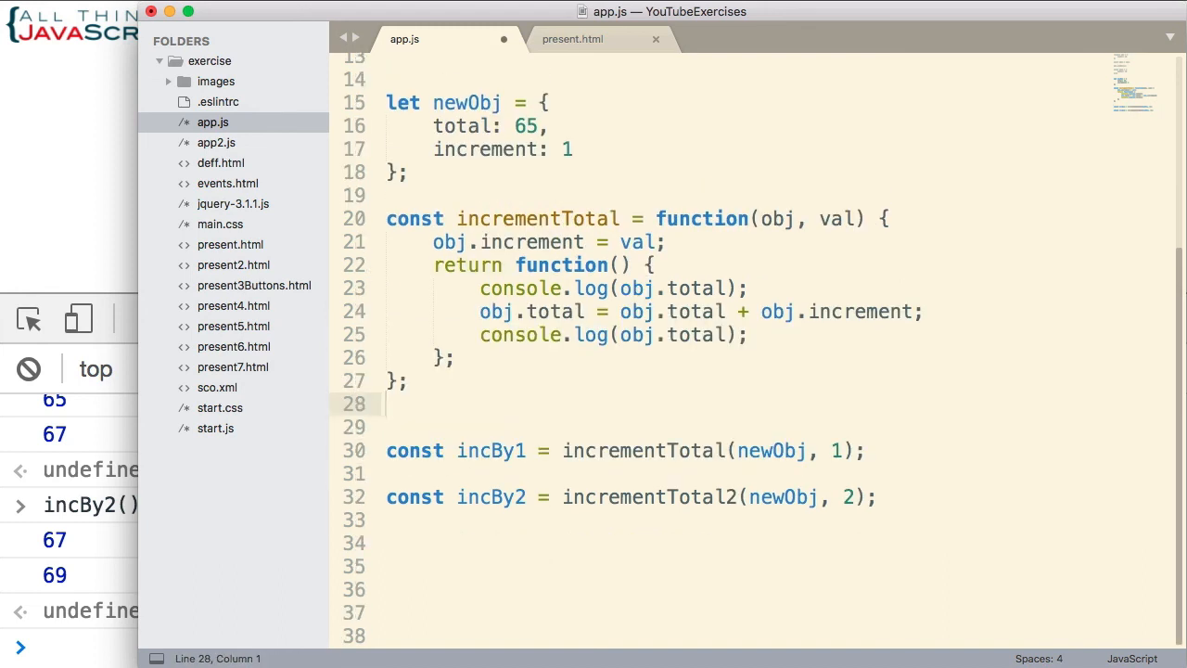
key("BackSpace")
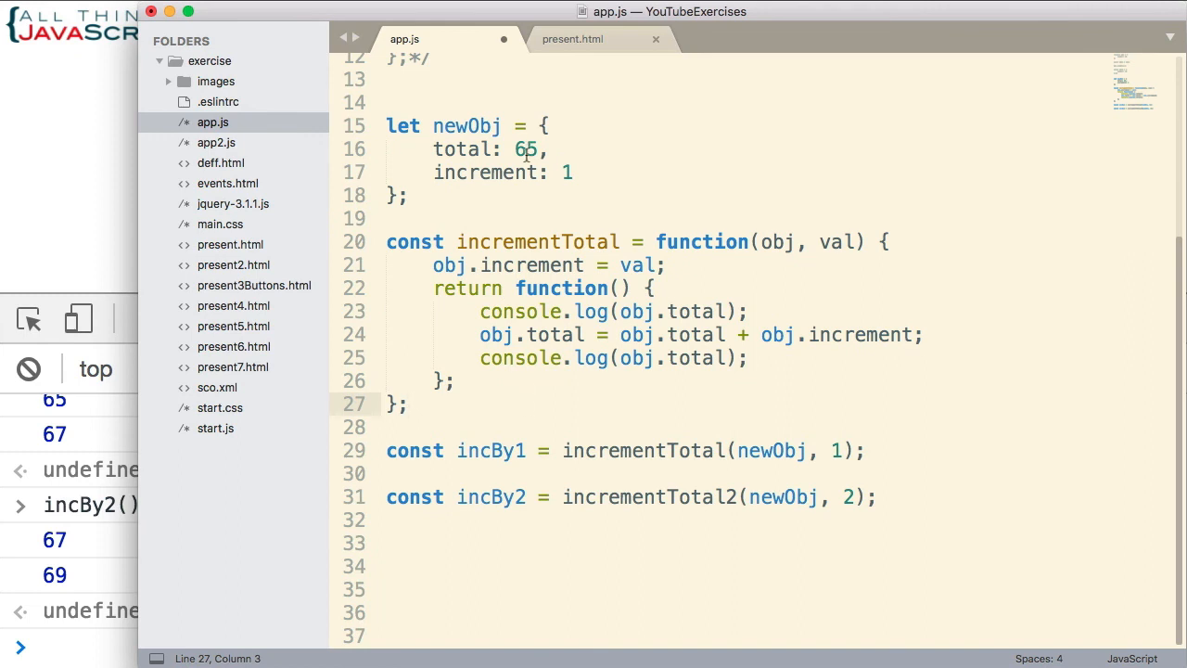